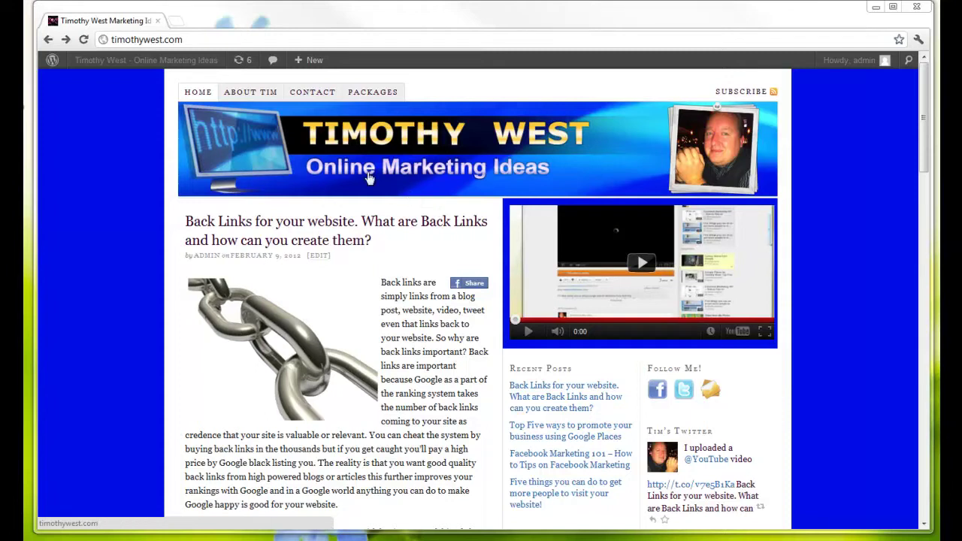
# - Open the site's admin dashboard and show the list of all posts
pyautogui.moveTo(113, 62)
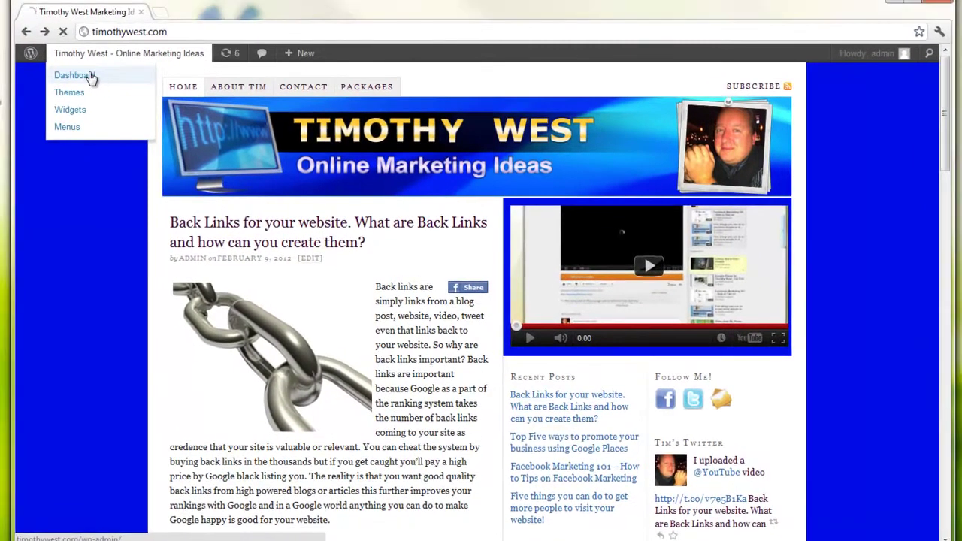
pyautogui.click(110, 81)
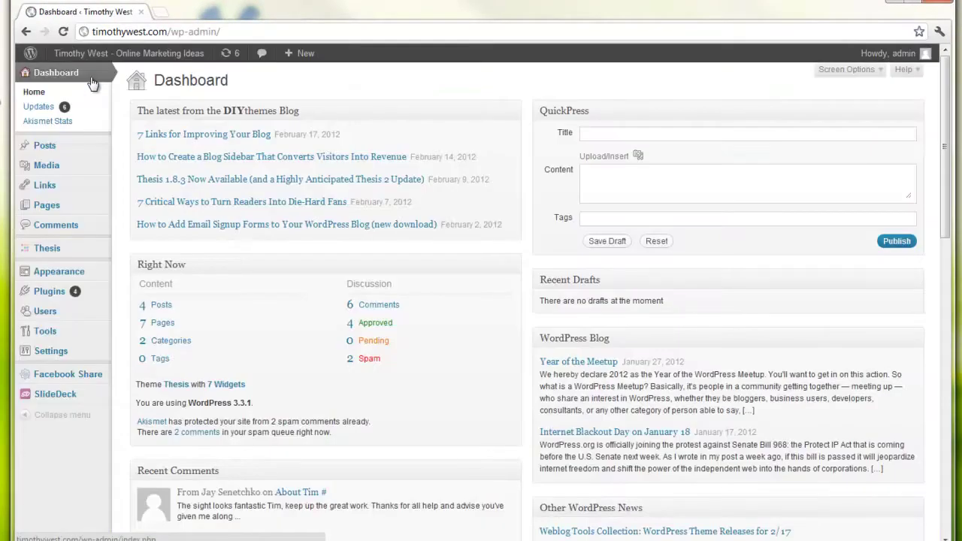
pyautogui.click(45, 148)
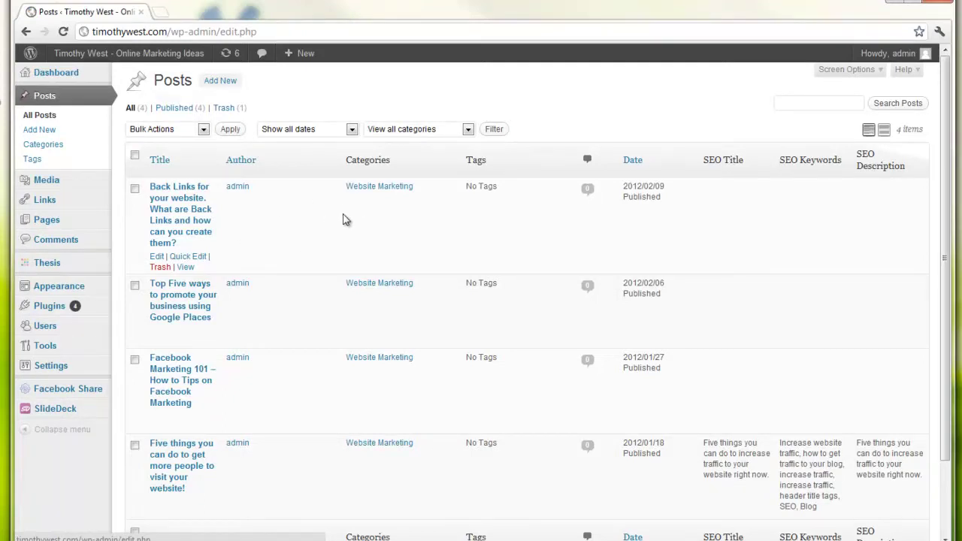
# - Open the General Settings page of the site
pyautogui.moveTo(62, 409)
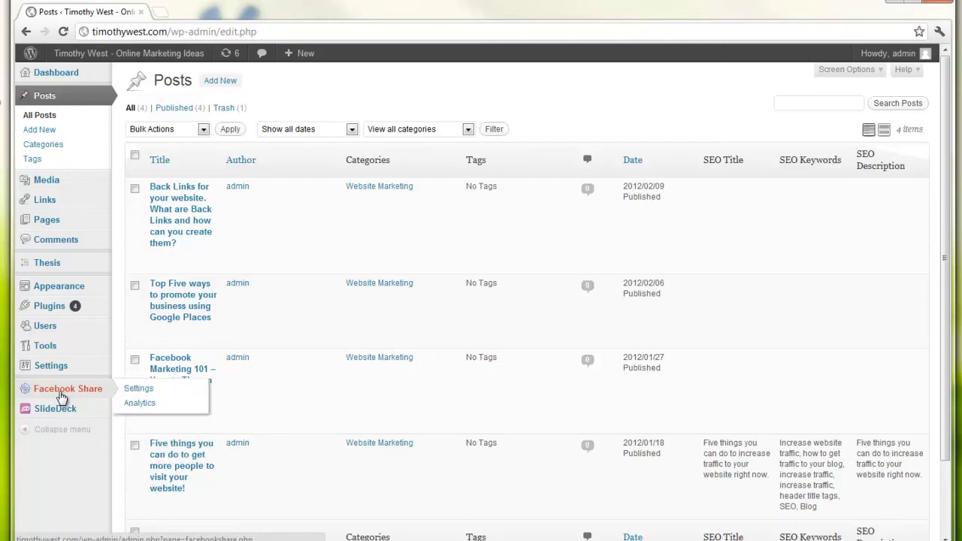
pyautogui.moveTo(52, 371)
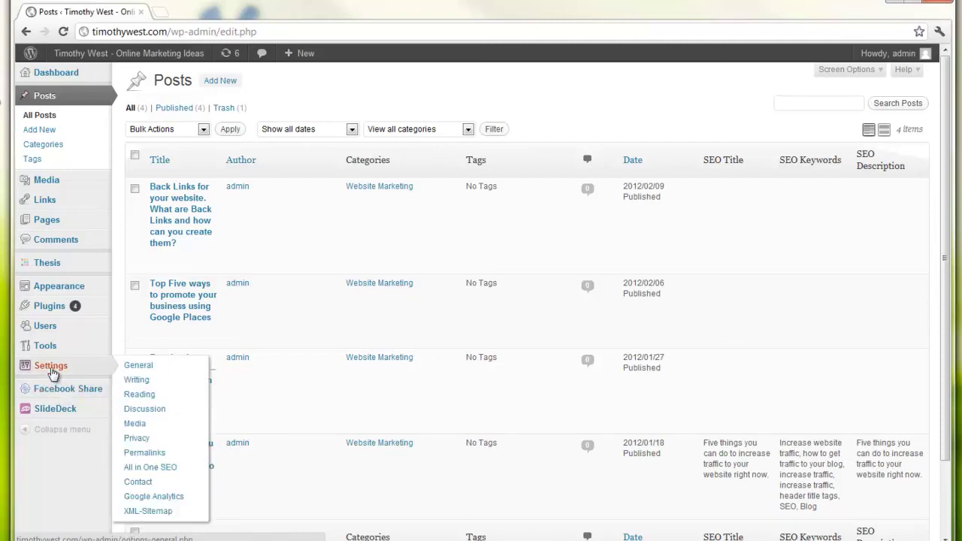
pyautogui.click(140, 369)
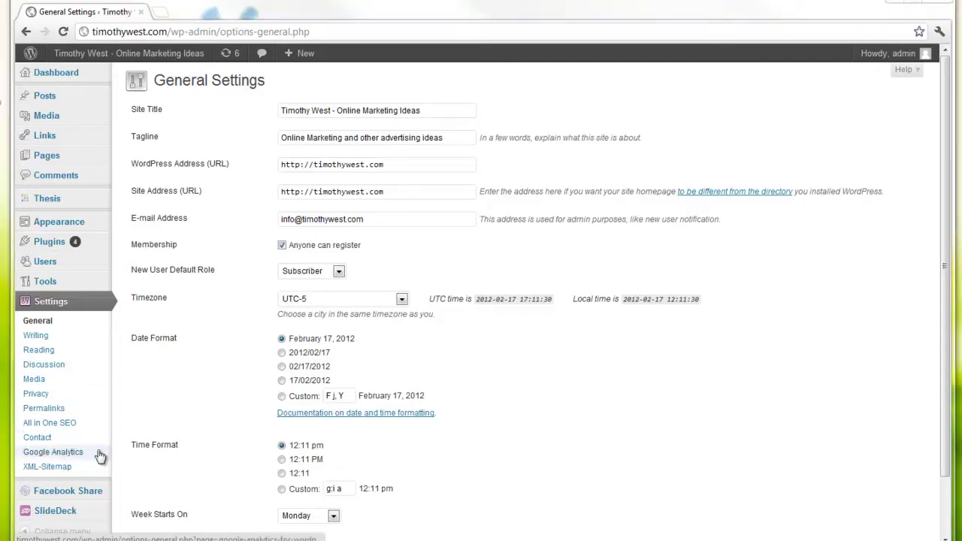
# - Open the Writing Settings and enlarge the Update Services box until all its ping URLs fit
pyautogui.moveTo(42, 248)
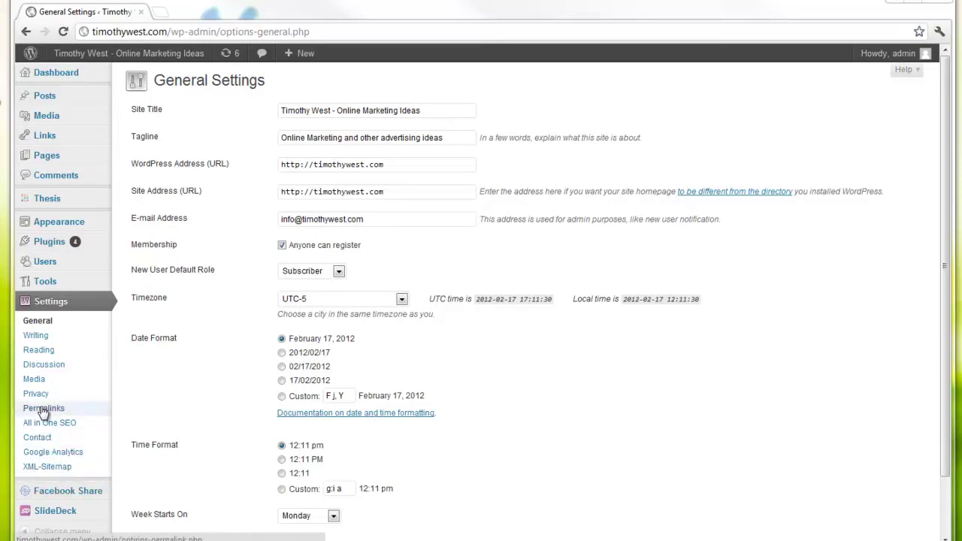
pyautogui.click(43, 338)
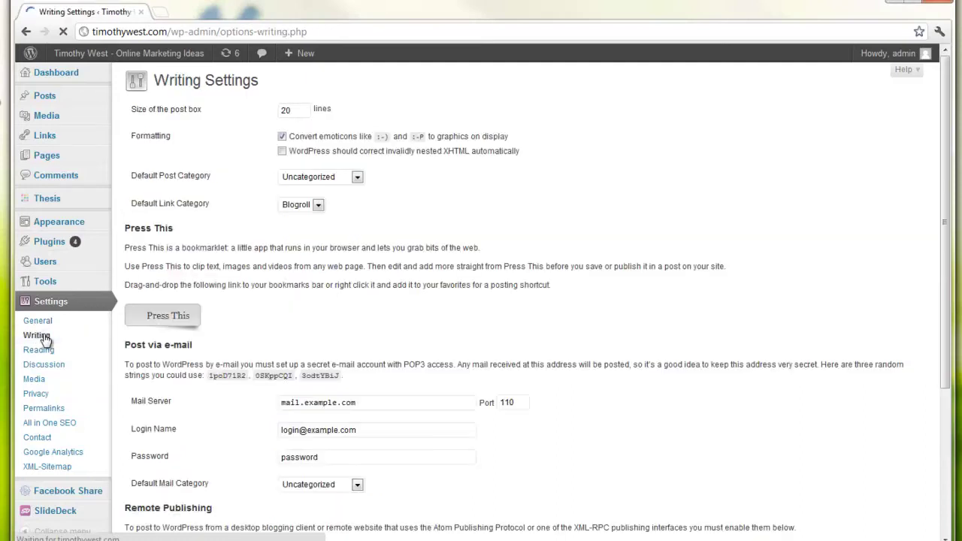
pyautogui.scroll(-3, 263, 340)
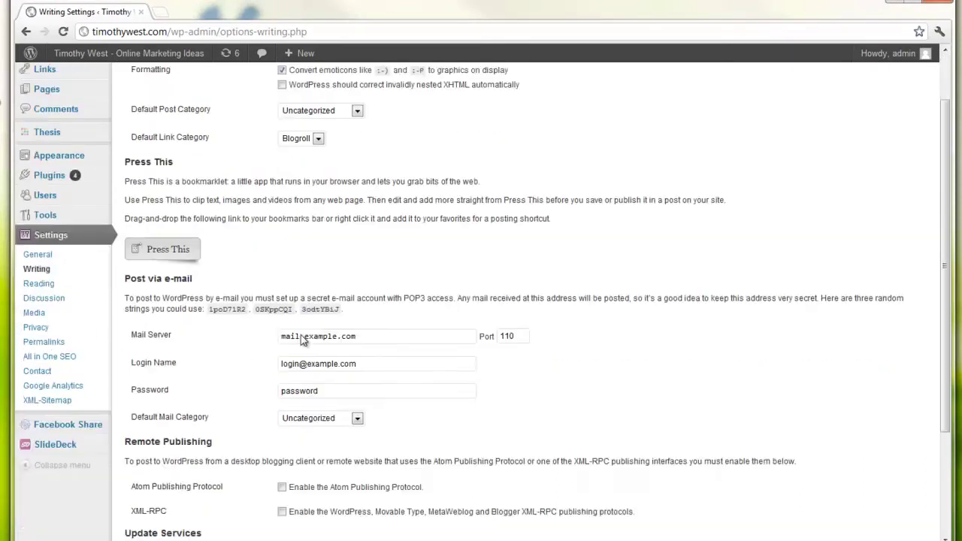
pyautogui.scroll(-1, 302, 340)
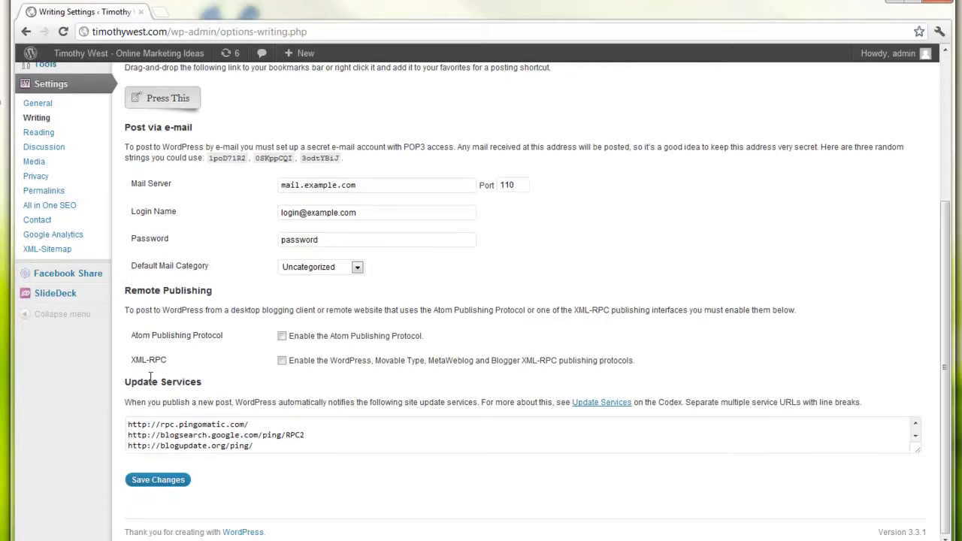
pyautogui.click(334, 448)
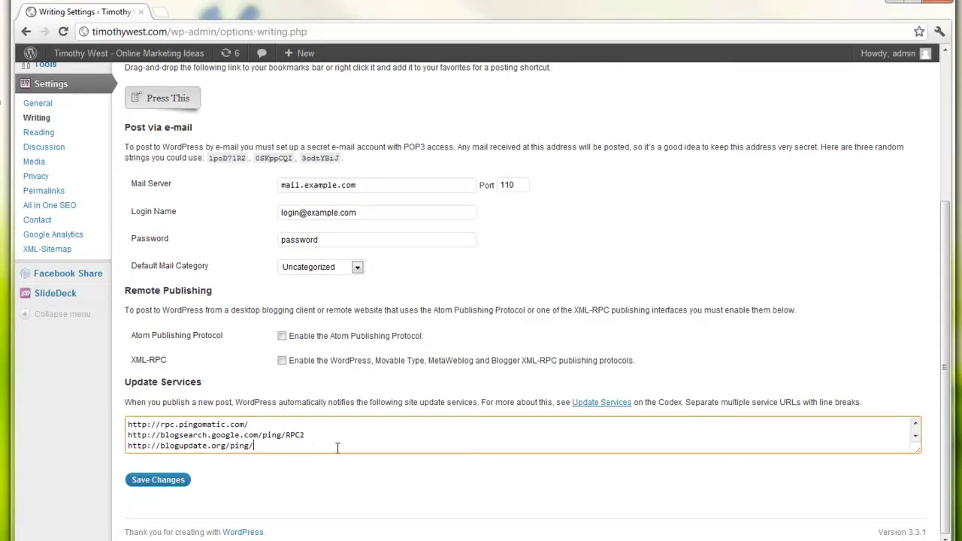
pyautogui.moveTo(918, 455); pyautogui.dragTo(929, 516)
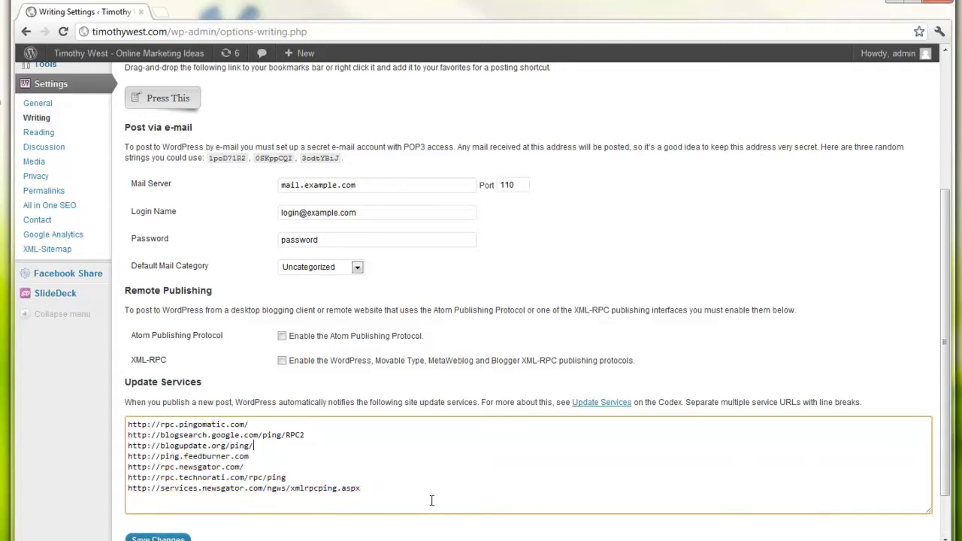
# - Highlight the full list of ping service URLs in the Update Services box, leaving the entries as they are
pyautogui.moveTo(438, 493); pyautogui.dragTo(96, 421)
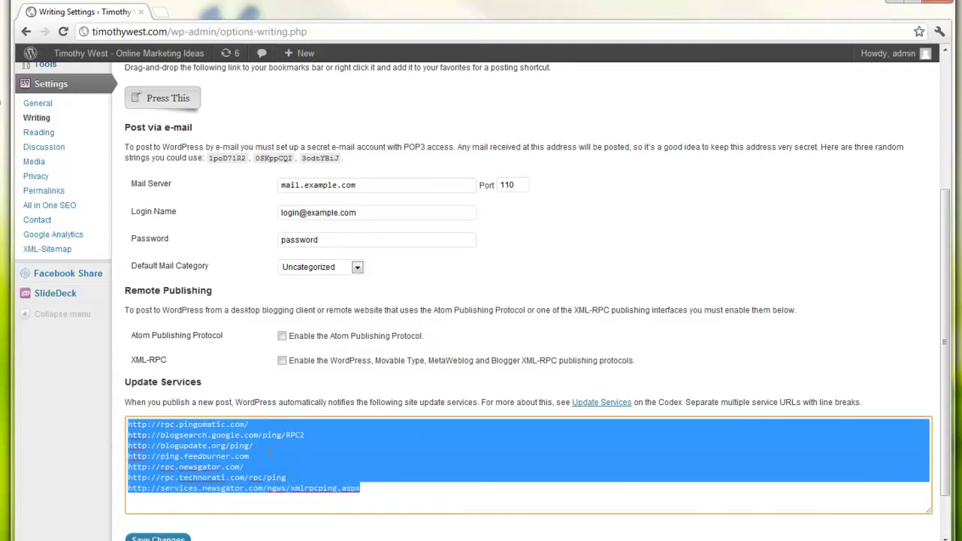
pyautogui.rightClick(225, 445)
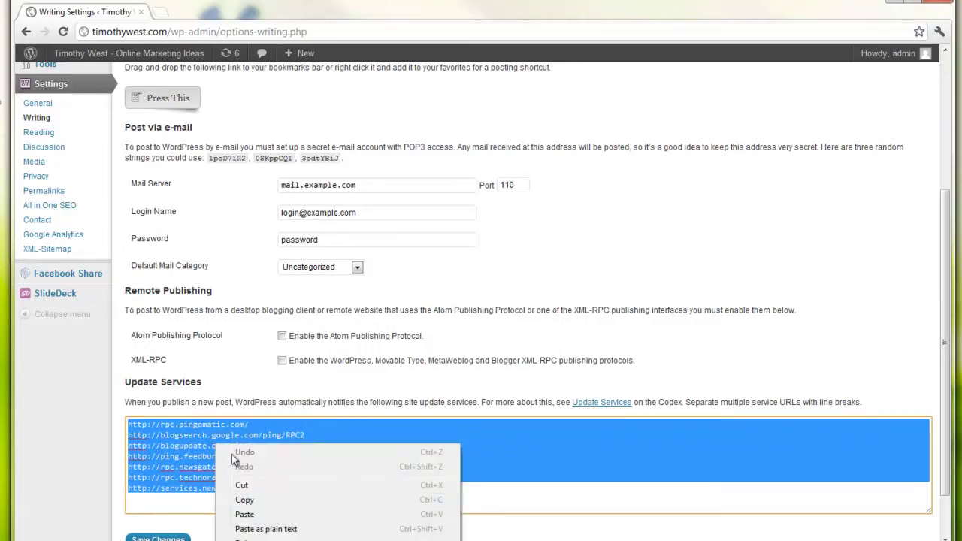
pyautogui.click(218, 436)
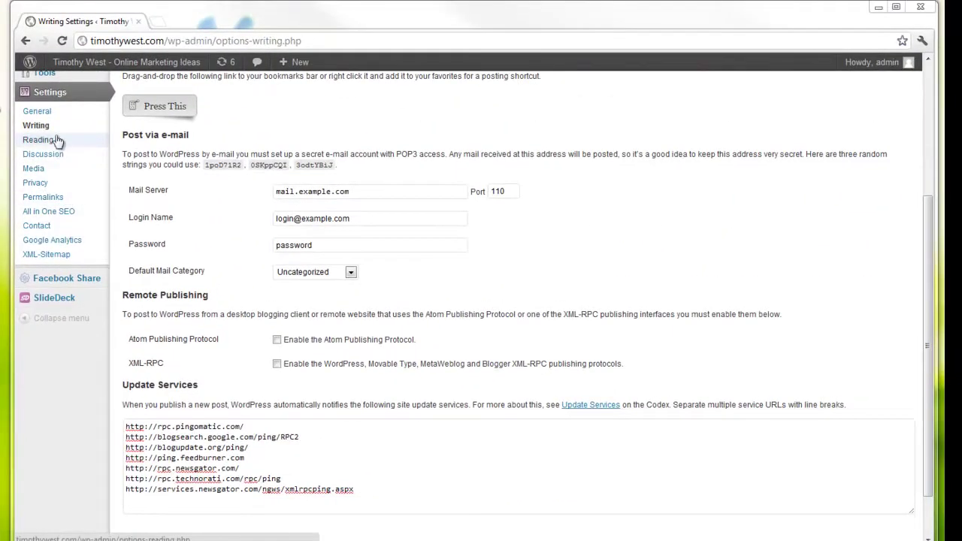
# - Open the list of installed plugins and highlight the Akismet plugin's name
pyautogui.scroll(2, 56, 146)
pyautogui.click(51, 172)
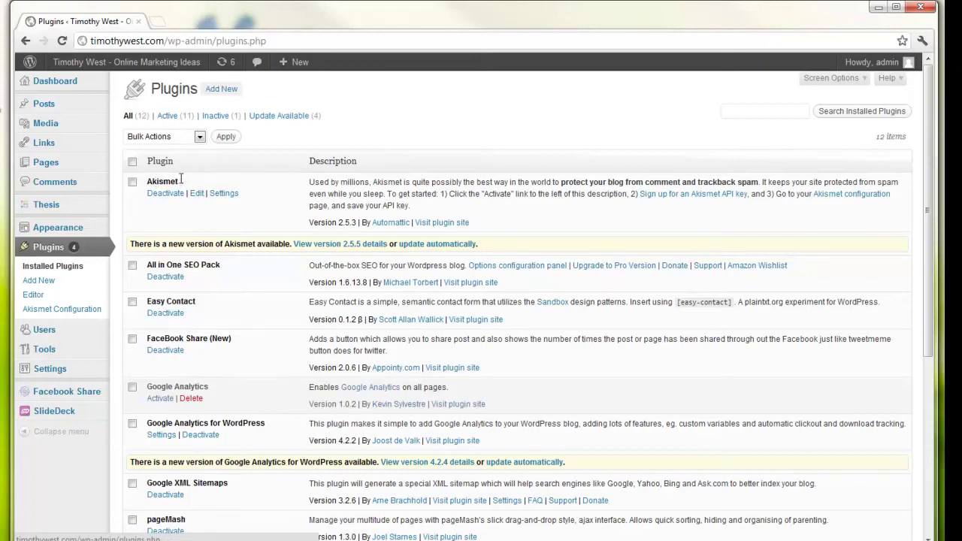
pyautogui.moveTo(180, 181); pyautogui.dragTo(147, 181)
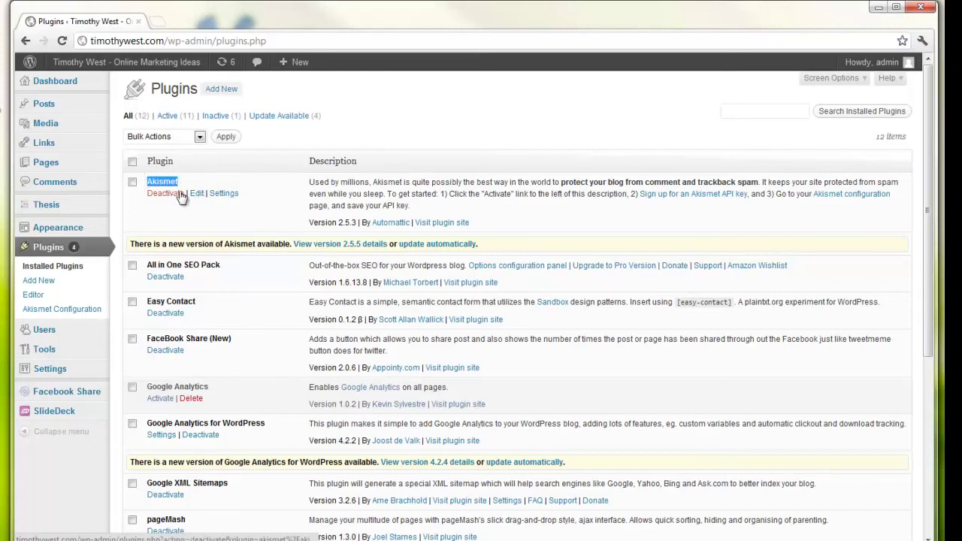
# - Look at the keyword search on the Install Plugins page and return to the installed plugins list
pyautogui.click(224, 89)
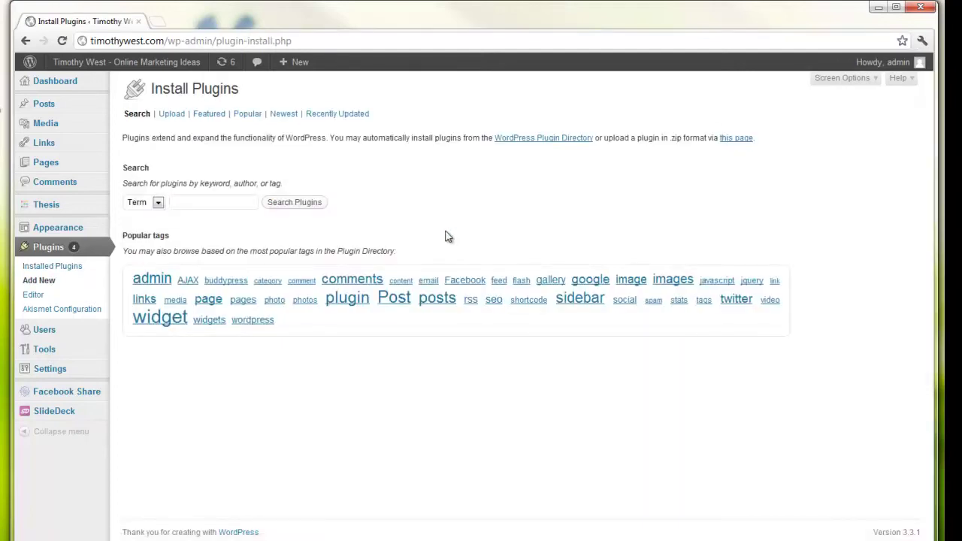
pyautogui.click(200, 203)
pyautogui.rightClick(199, 202)
pyautogui.click(185, 205)
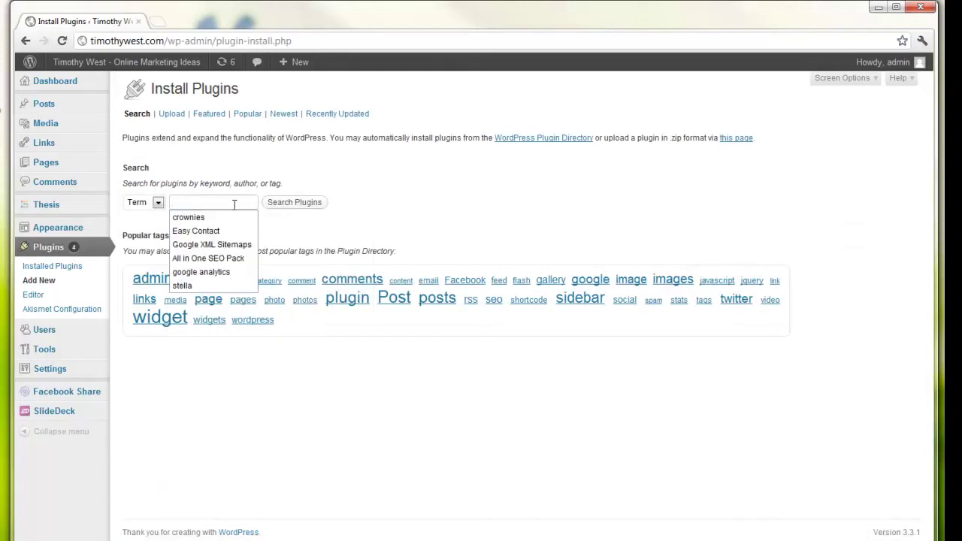
pyautogui.hotkey('alt', 'Left')
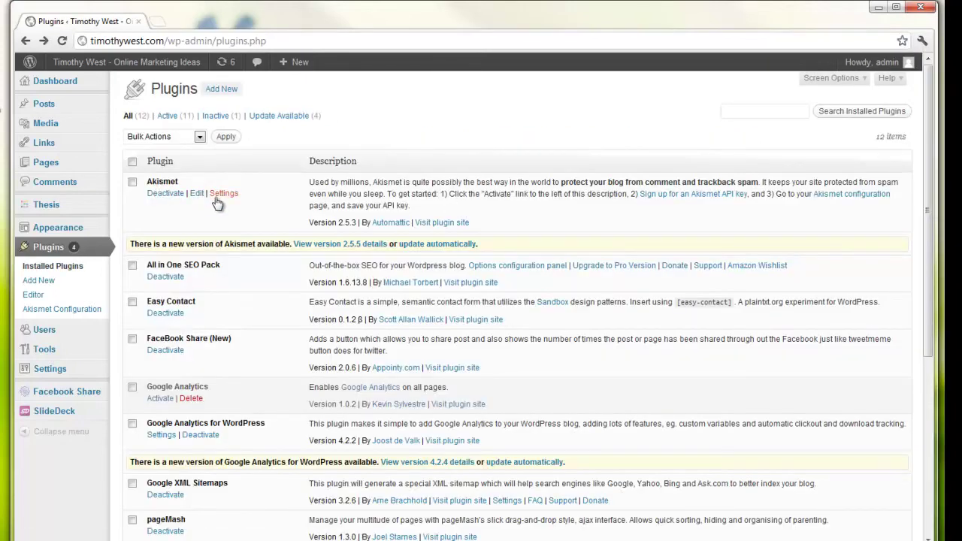
# - Open the Akismet plugin's website in a new tab and switch to it
pyautogui.rightClick(431, 223)
pyautogui.click(465, 224)
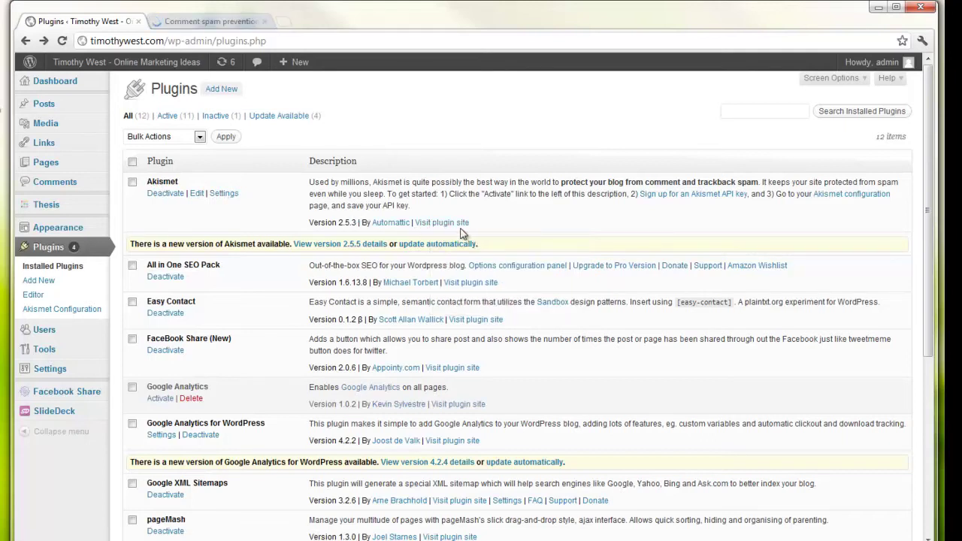
pyautogui.click(211, 23)
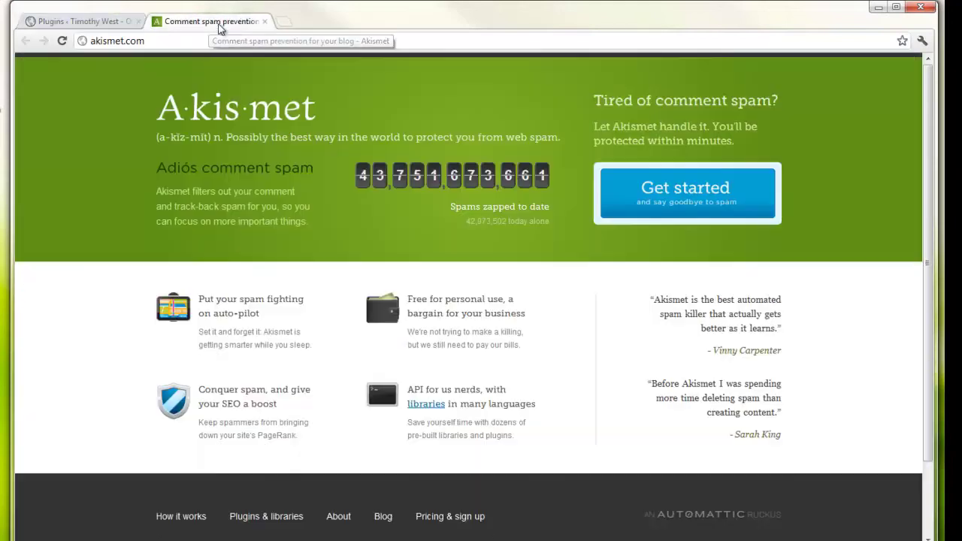
# - Start the Akismet API key signup with the Personal plan and set the yearly contribution to $0
pyautogui.click(679, 210)
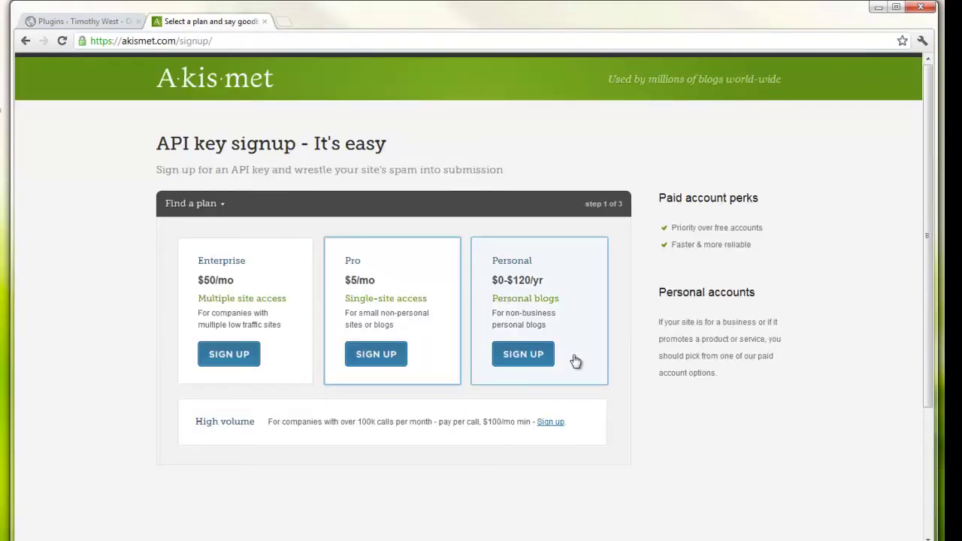
pyautogui.click(531, 360)
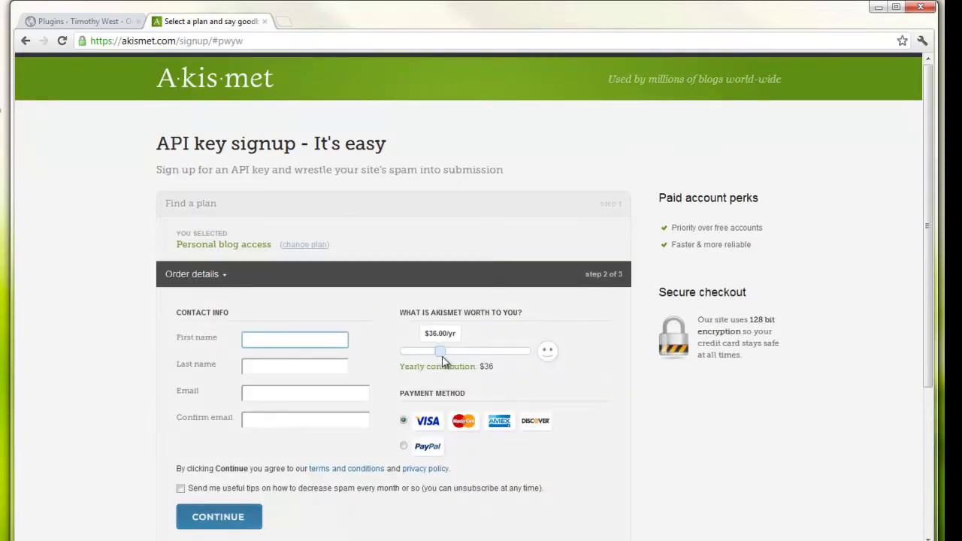
pyautogui.moveTo(442, 359); pyautogui.dragTo(388, 357)
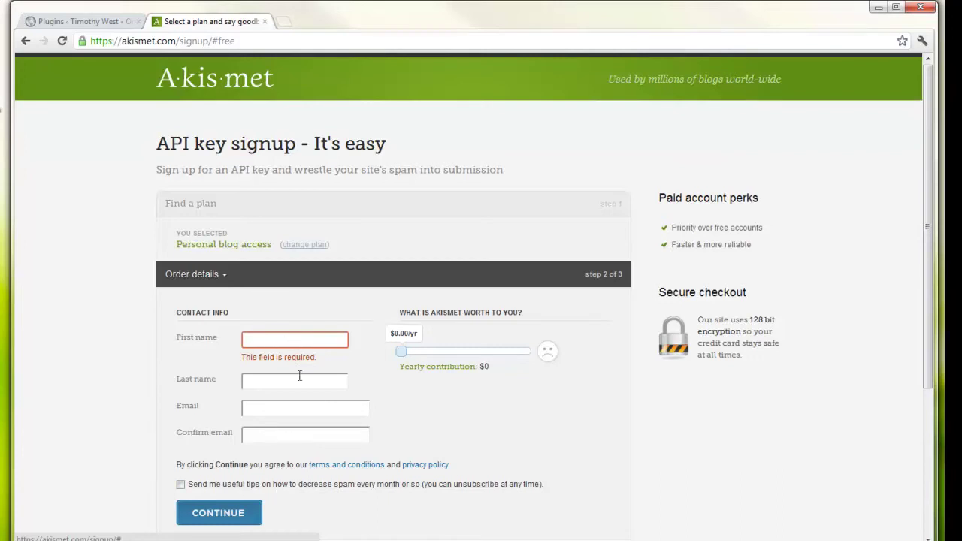
# - View the API key field in the Akismet plugin's settings on the blog and return to the plugins list
pyautogui.click(117, 23)
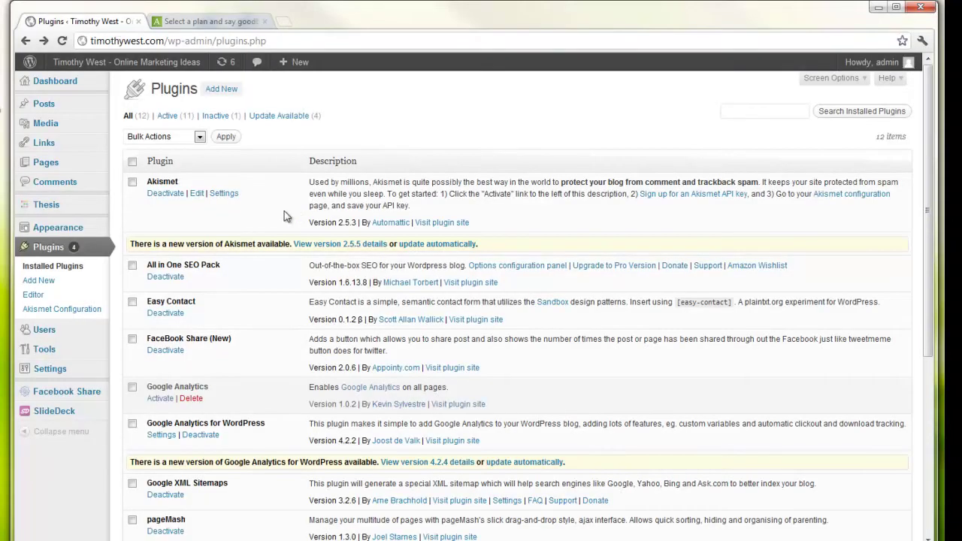
pyautogui.click(223, 194)
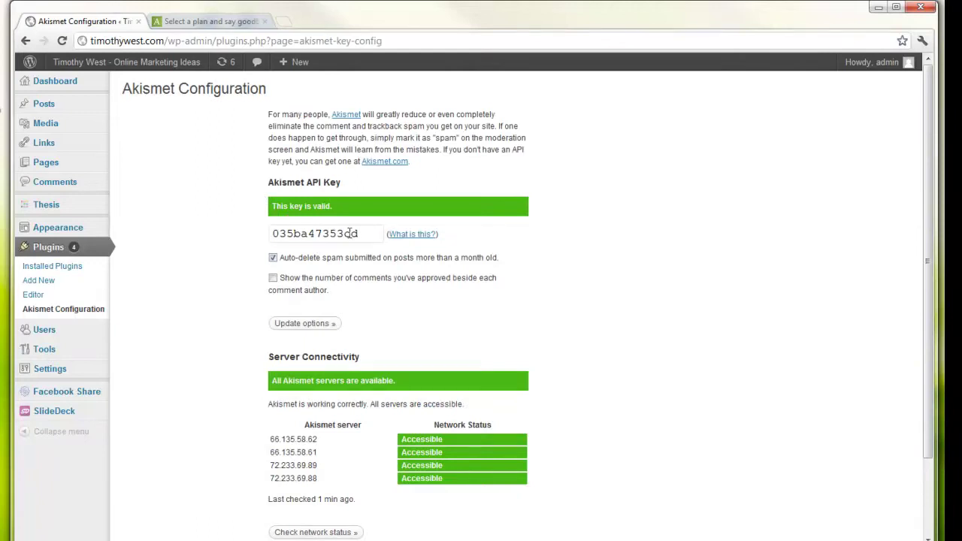
pyautogui.hotkey('alt', 'Left')
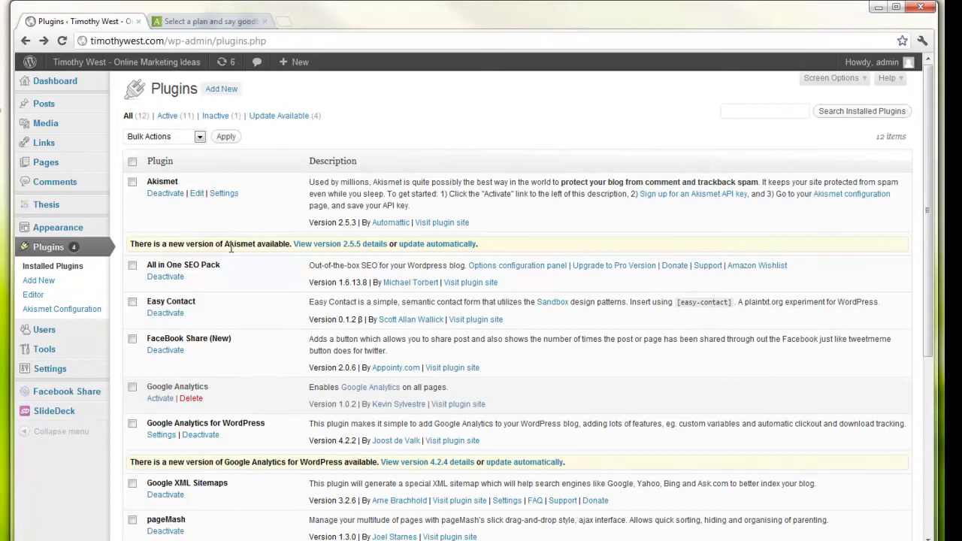
# - Reload the installed plugins list and highlight the Easy Contact plugin's name
pyautogui.click(48, 248)
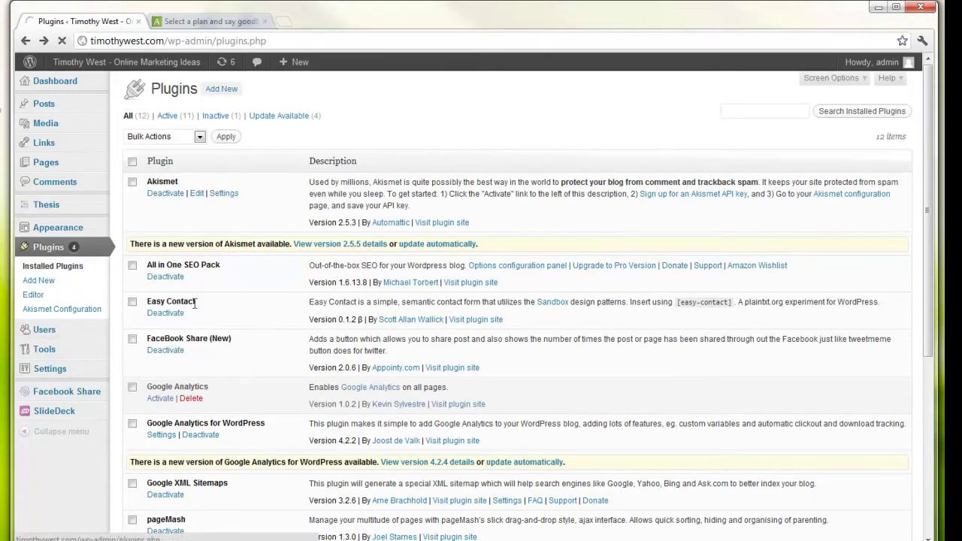
pyautogui.moveTo(197, 301); pyautogui.dragTo(147, 302)
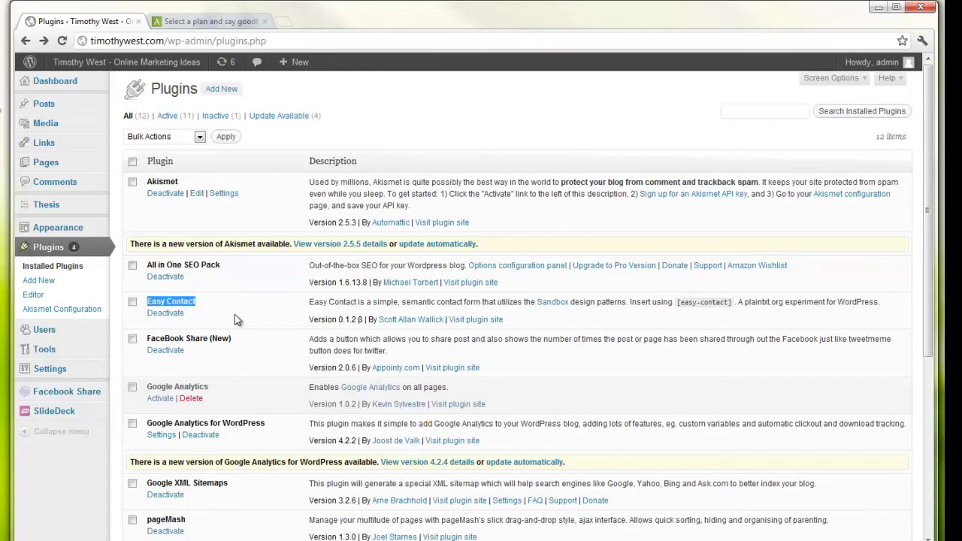
# - Open the live site in a new tab and look through the content of its About page
pyautogui.moveTo(75, 62)
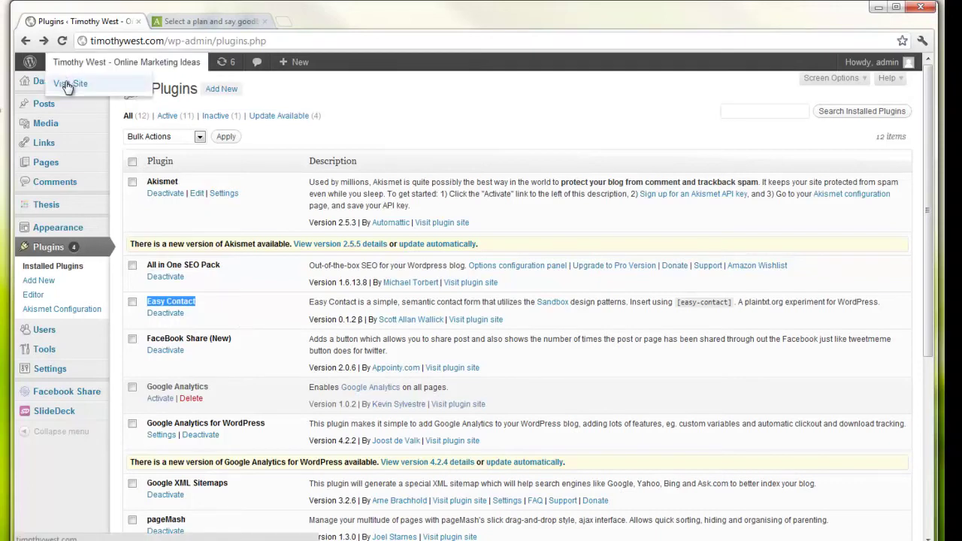
pyautogui.rightClick(67, 85)
pyautogui.click(105, 90)
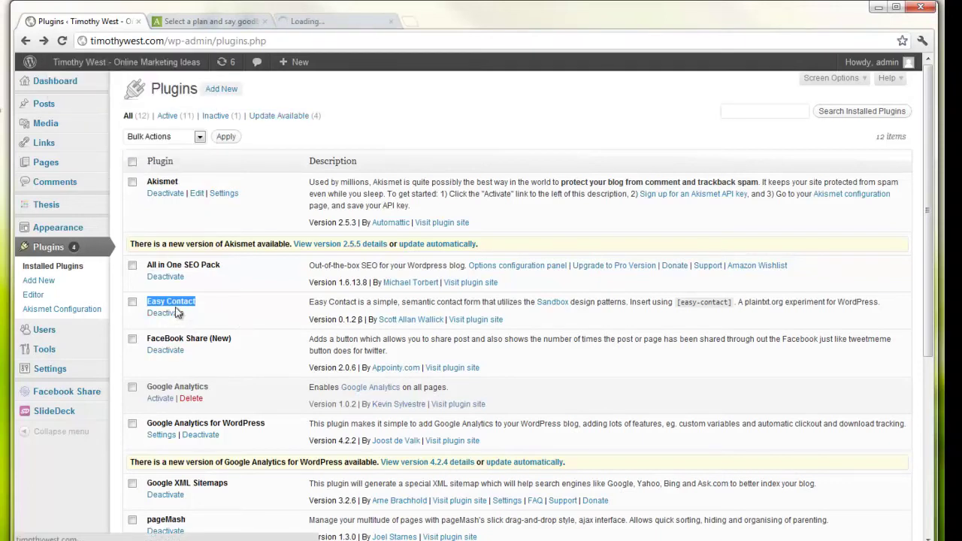
pyautogui.click(358, 20)
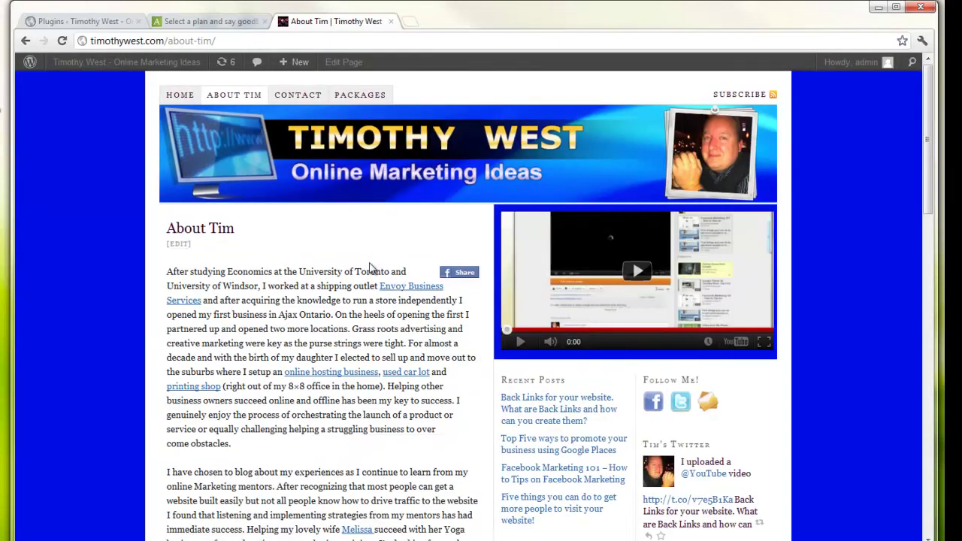
pyautogui.scroll(-4, 369, 269)
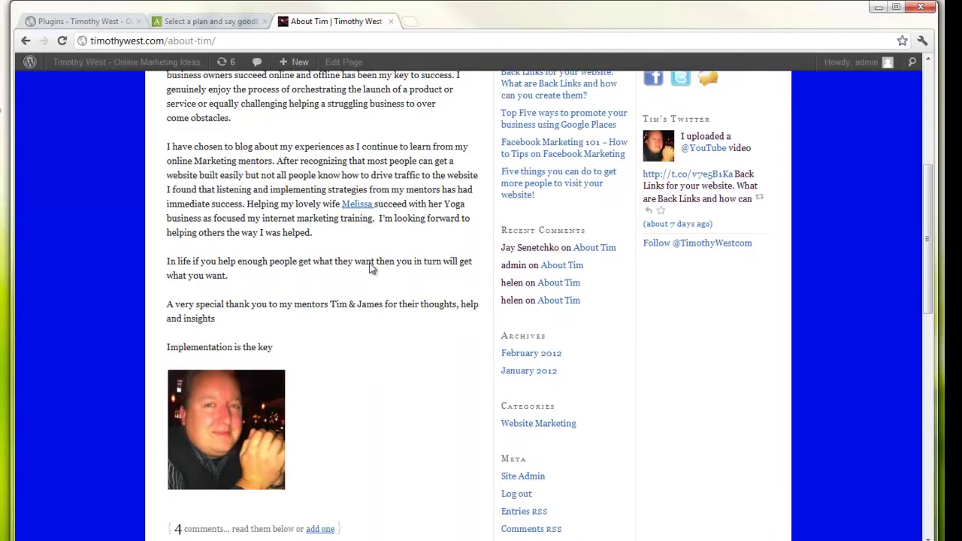
pyautogui.scroll(-4, 370, 269)
pyautogui.scroll(6, 369, 269)
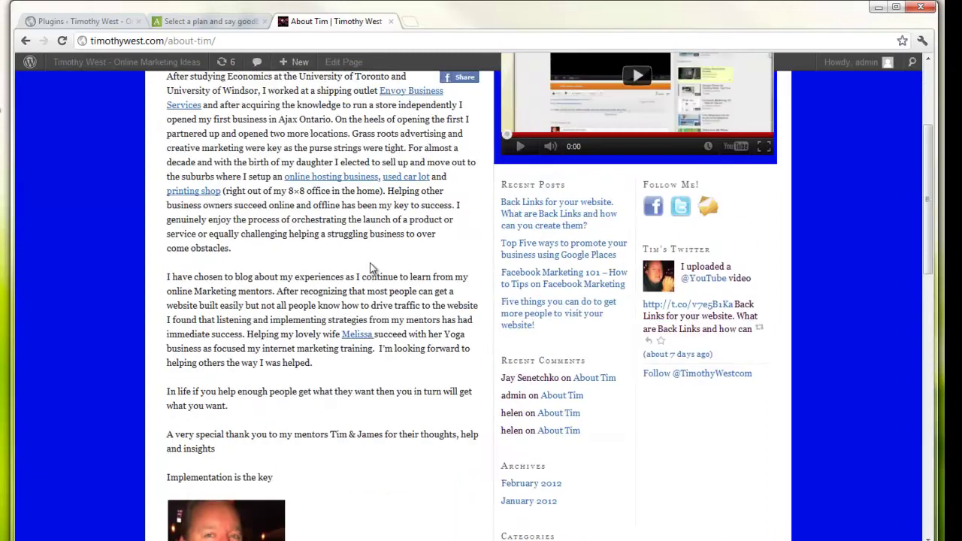
# - Return to the WordPress admin and open the About page for editing from the list of all pages
pyautogui.scroll(3, 369, 269)
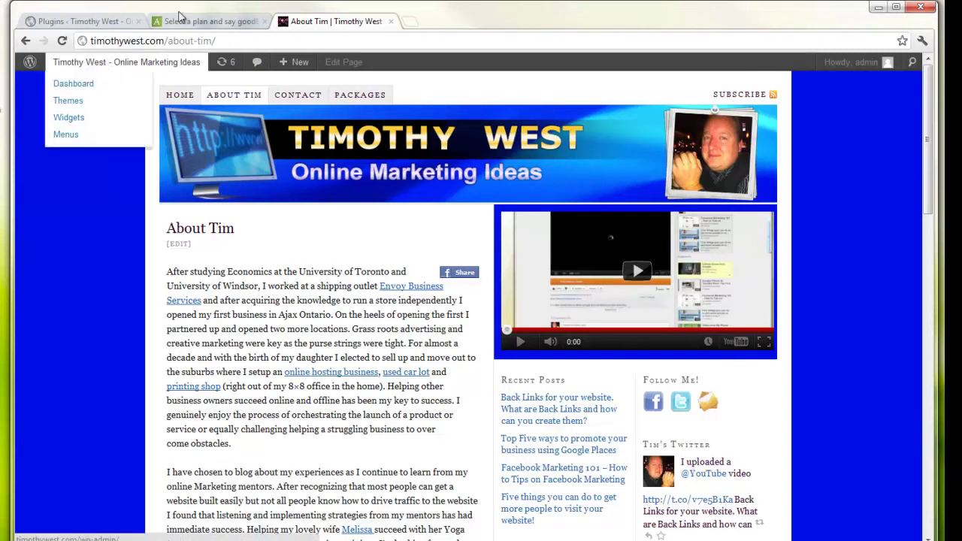
pyautogui.click(89, 21)
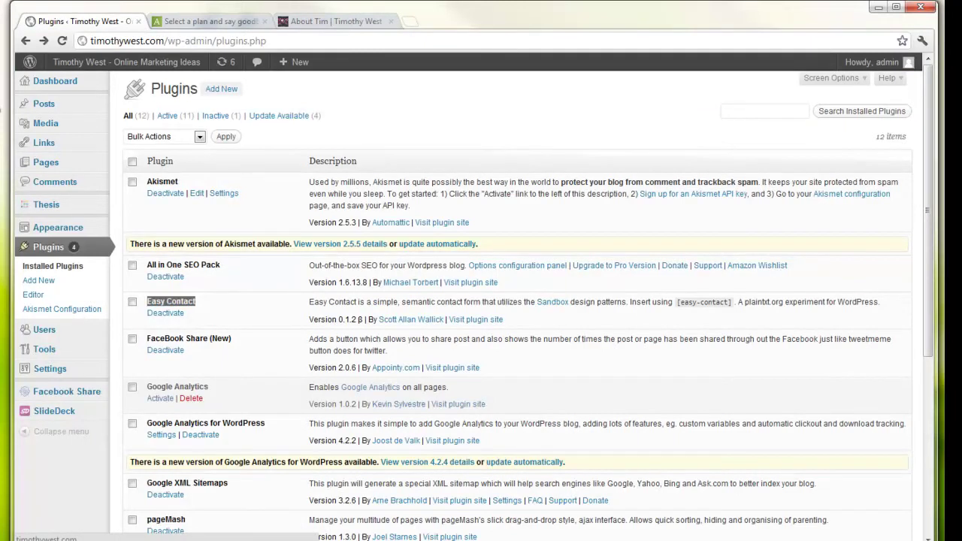
pyautogui.moveTo(44, 163)
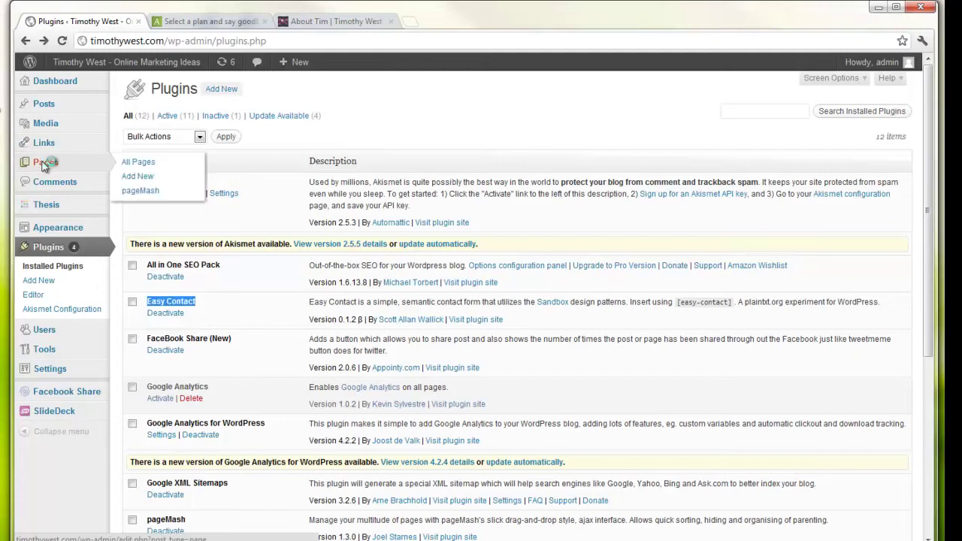
pyautogui.click(59, 166)
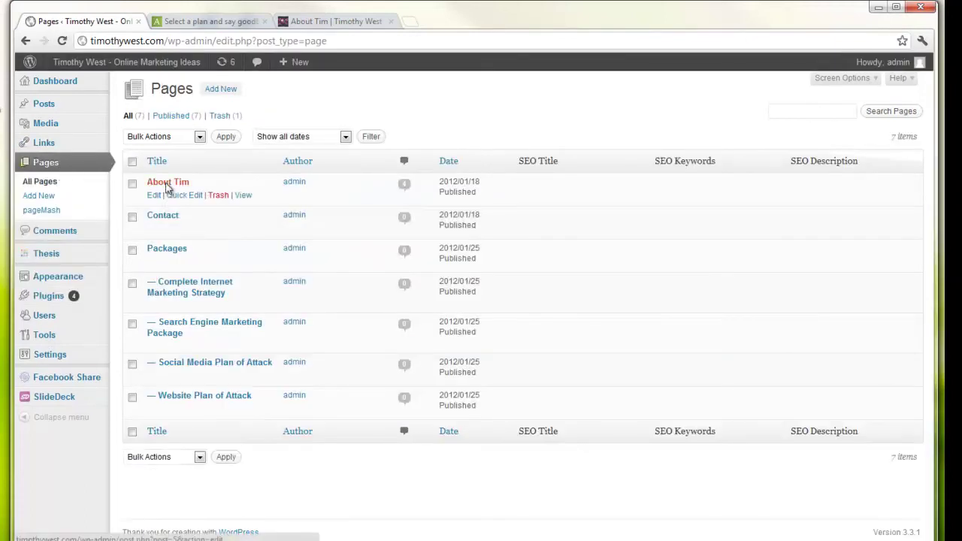
pyautogui.click(180, 184)
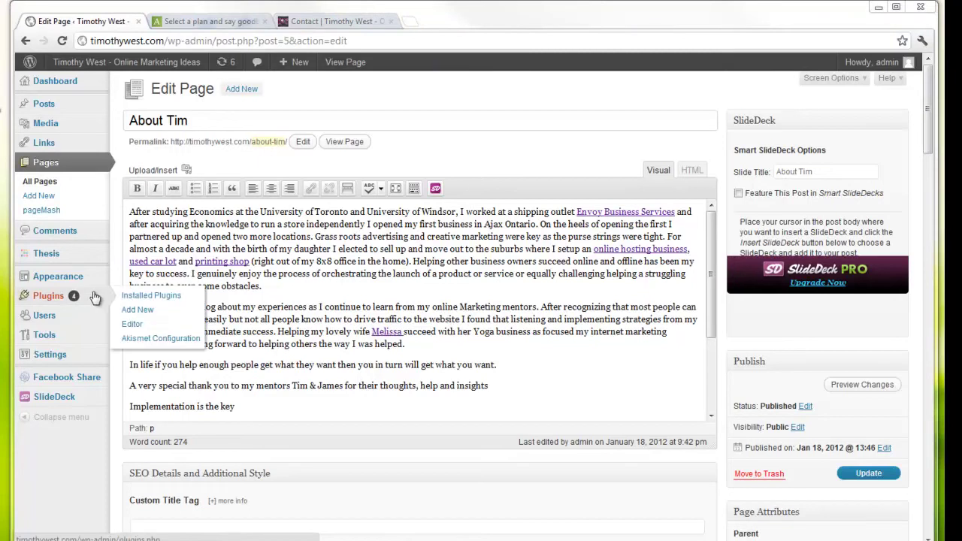
# - Paste the [easy-contact] shortcode on its own line above the About page's first paragraph and update the page
pyautogui.rightClick(131, 211)
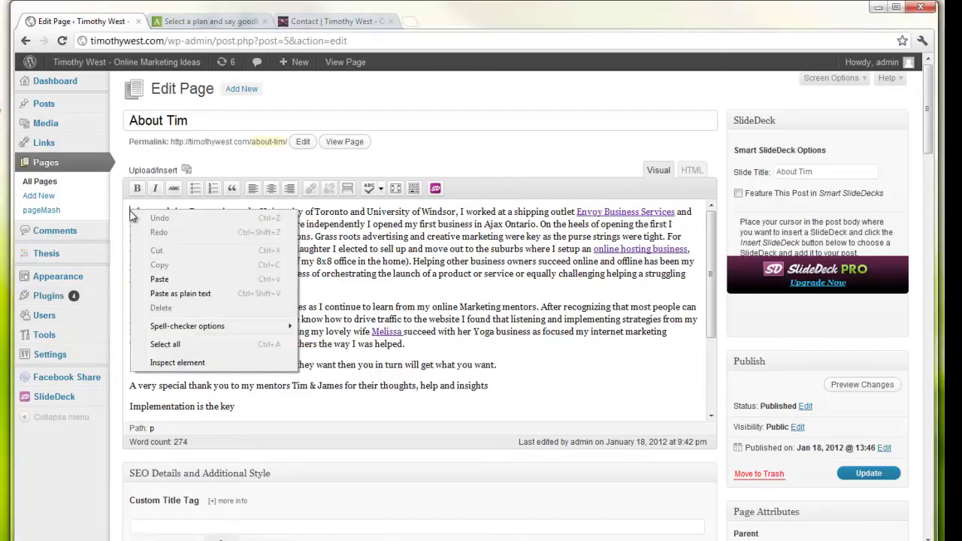
pyautogui.click(171, 281)
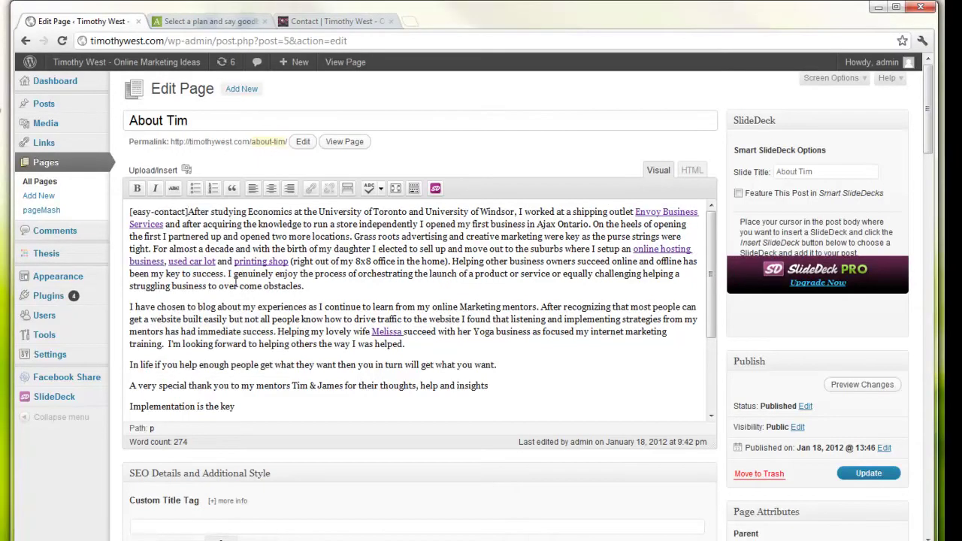
pyautogui.press('Return')
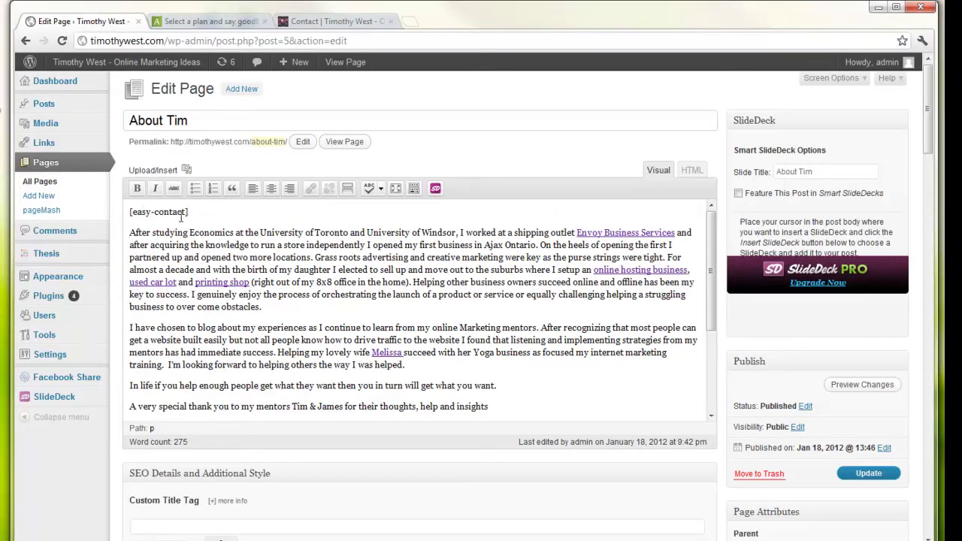
pyautogui.click(869, 473)
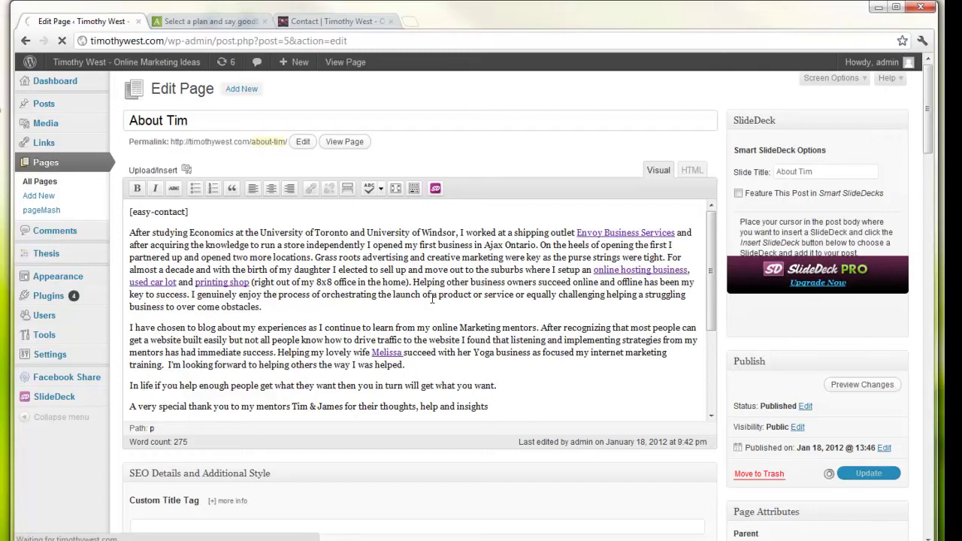
# - Reload the About page on the live site and look through the contact form from its name field to its confirmation section
pyautogui.click(316, 21)
pyautogui.click(233, 95)
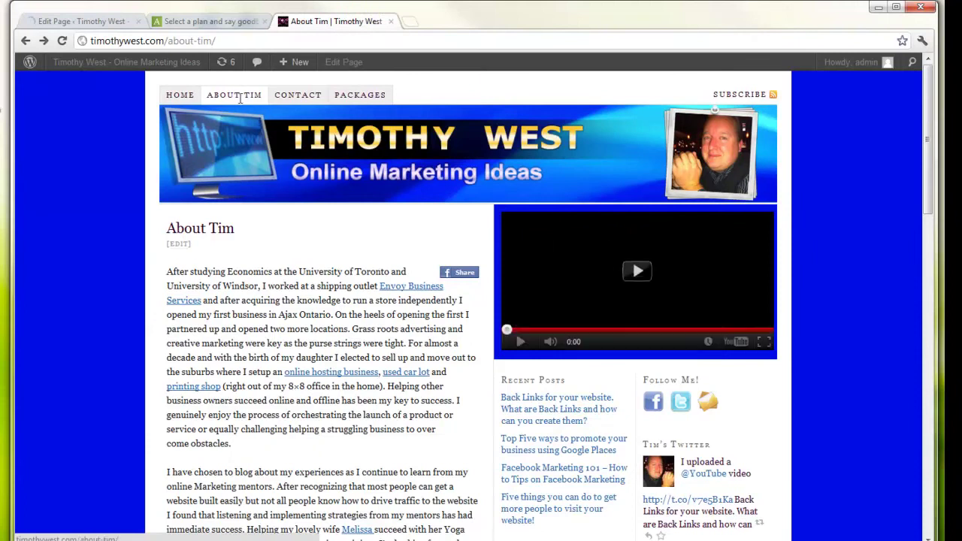
pyautogui.click(75, 21)
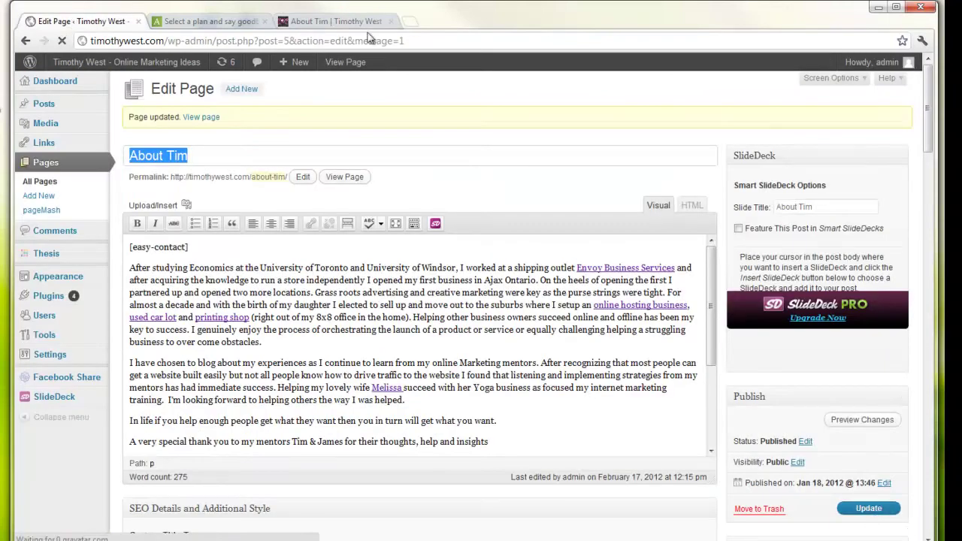
pyautogui.click(338, 21)
pyautogui.rightClick(884, 291)
pyautogui.click(872, 329)
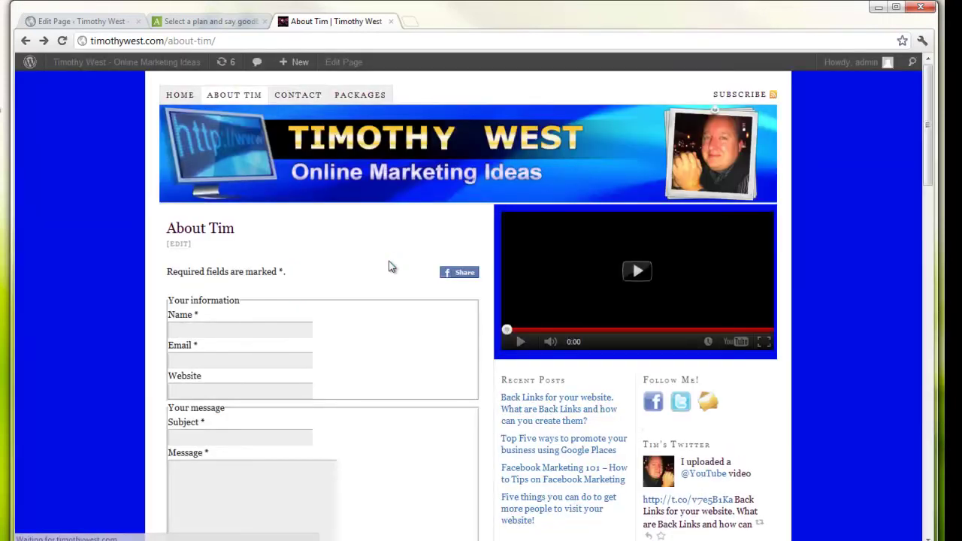
pyautogui.scroll(-3, 389, 266)
pyautogui.scroll(-1, 389, 266)
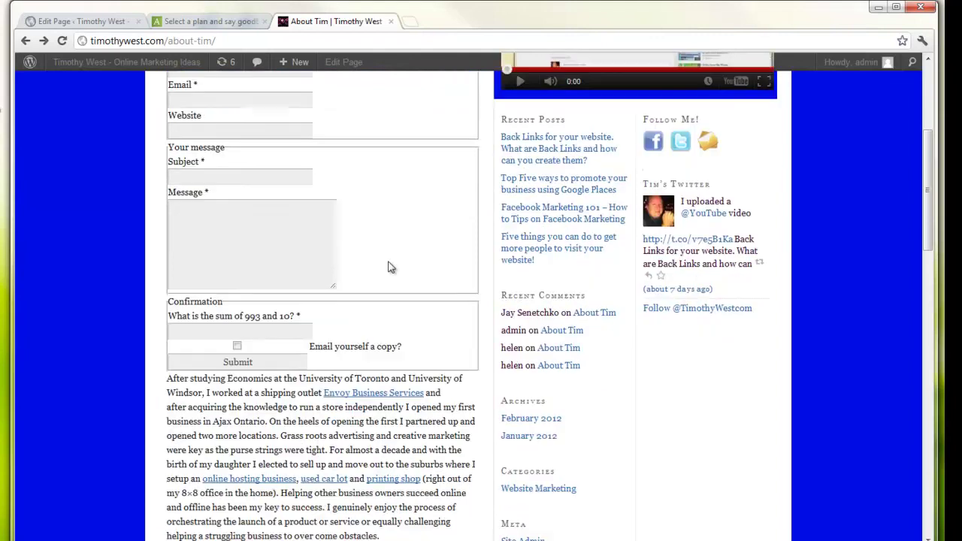
pyautogui.scroll(4, 389, 266)
pyautogui.scroll(-3, 389, 265)
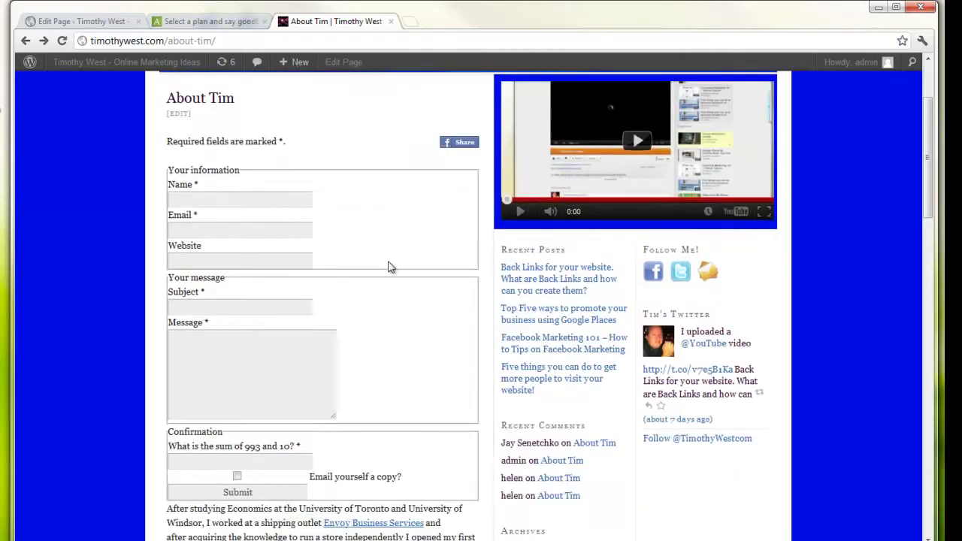
pyautogui.scroll(3, 389, 266)
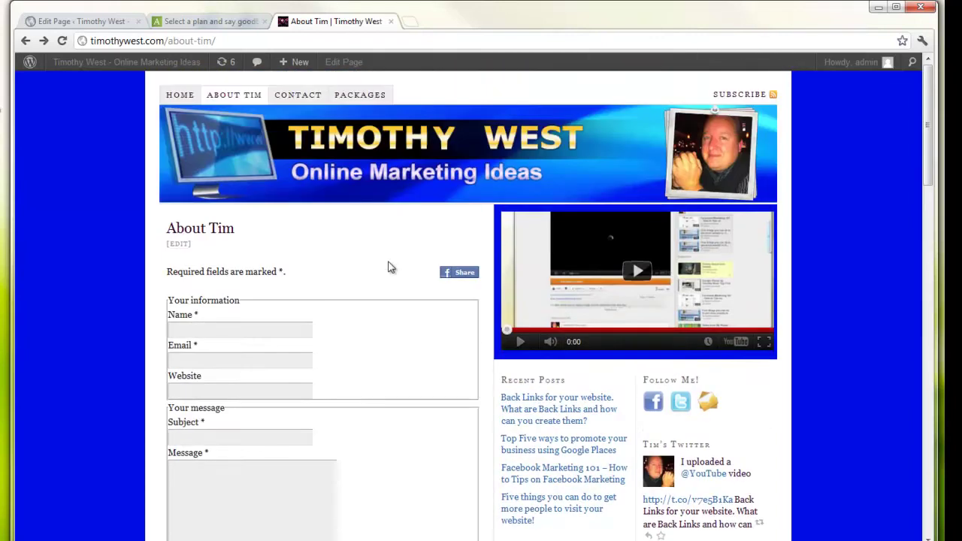
pyautogui.scroll(-3, 375, 300)
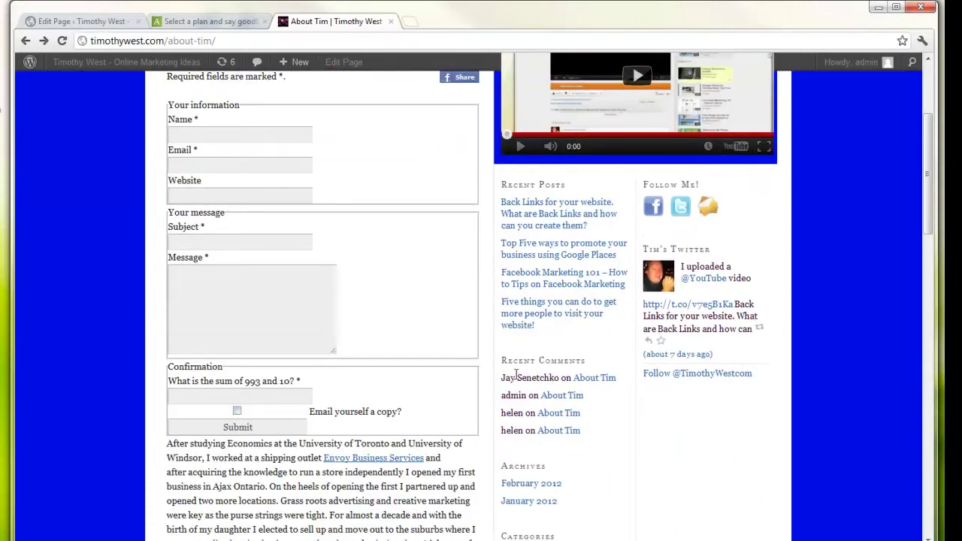
# - Find Google XML Sitemaps in the installed plugins list, highlight its name and view its settings page
pyautogui.click(100, 23)
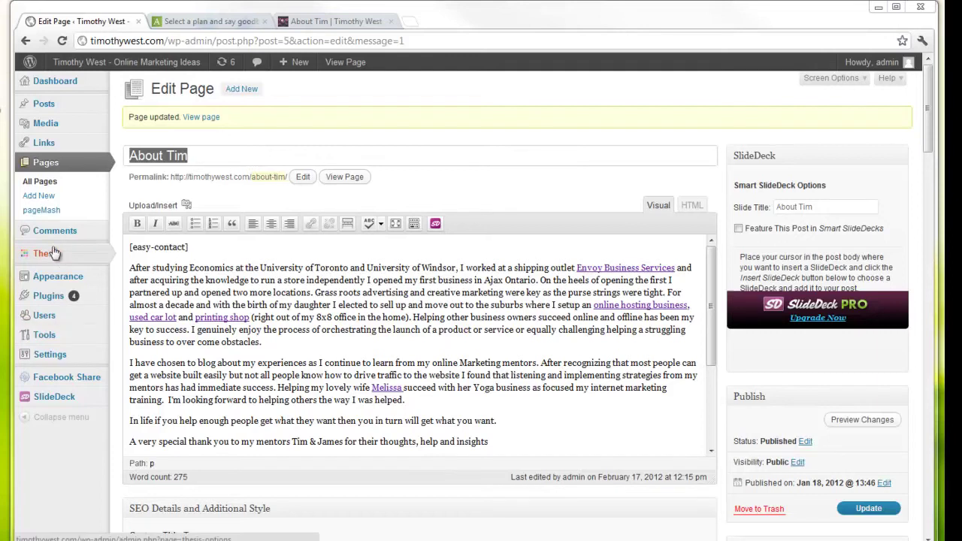
pyautogui.click(44, 299)
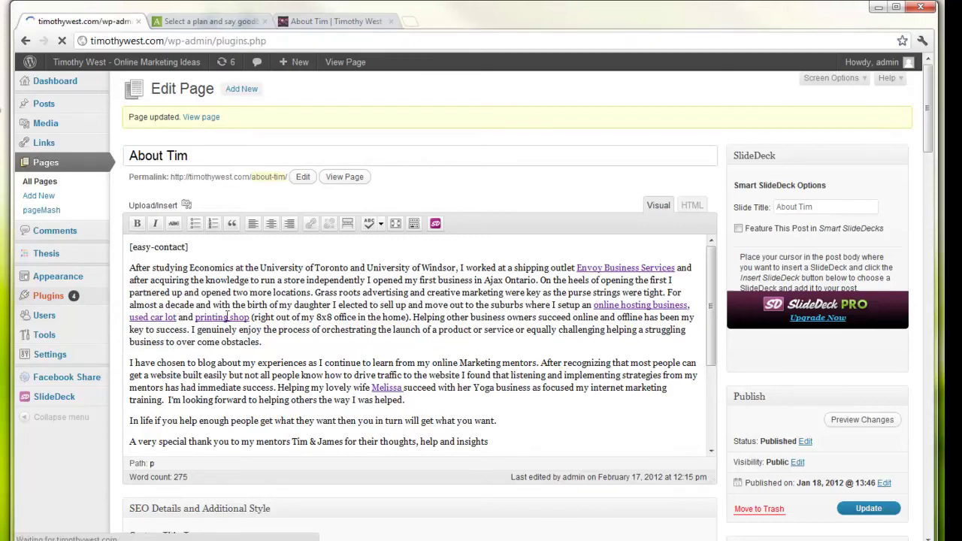
pyautogui.scroll(-3, 253, 322)
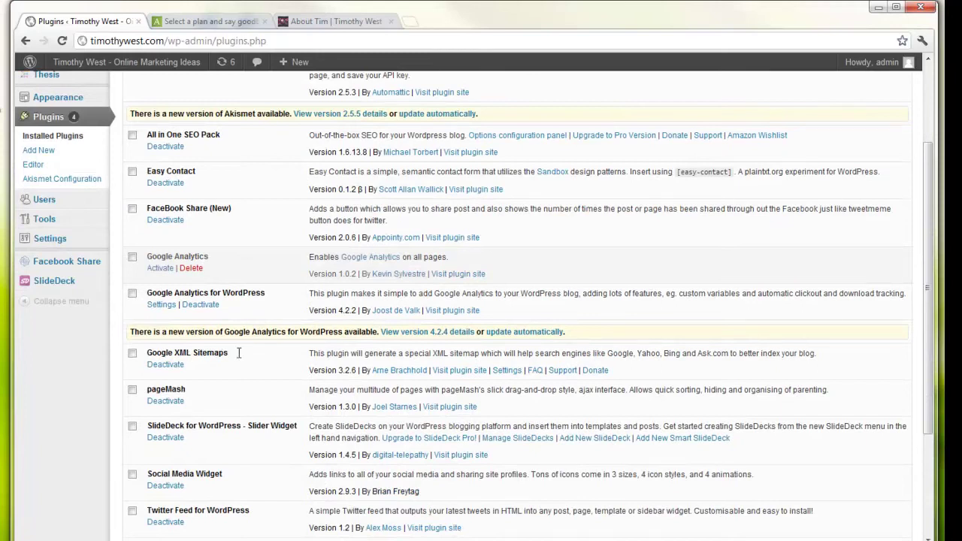
pyautogui.moveTo(237, 353); pyautogui.dragTo(144, 352)
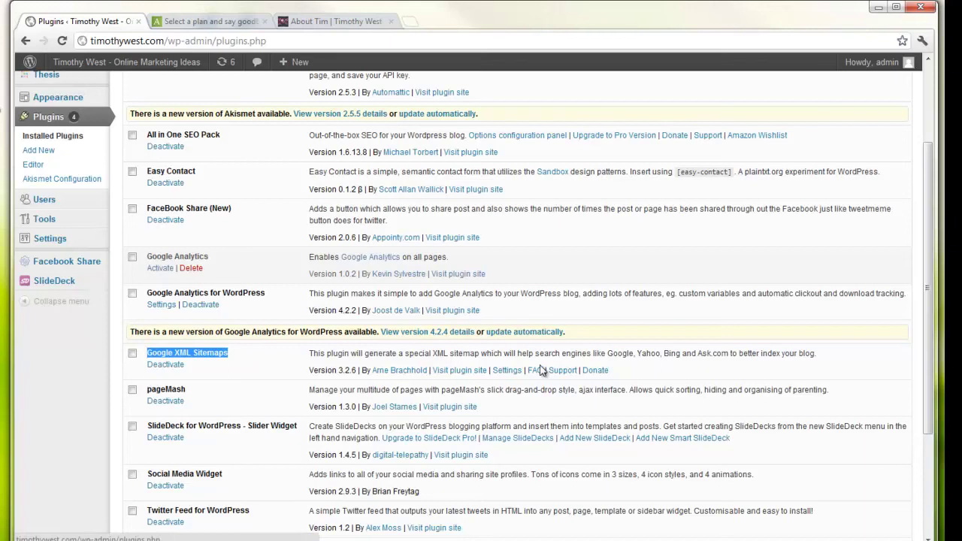
pyautogui.click(511, 371)
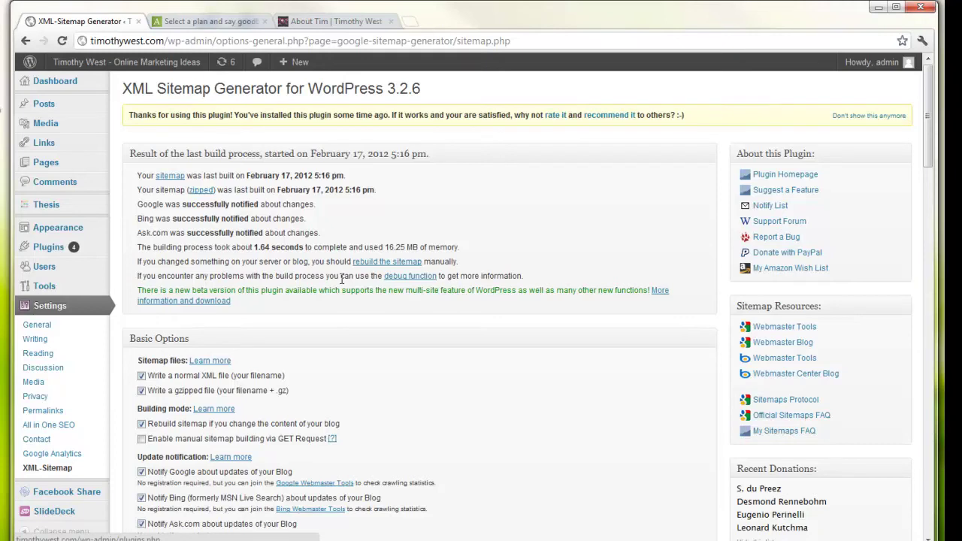
pyautogui.scroll(-2, 321, 289)
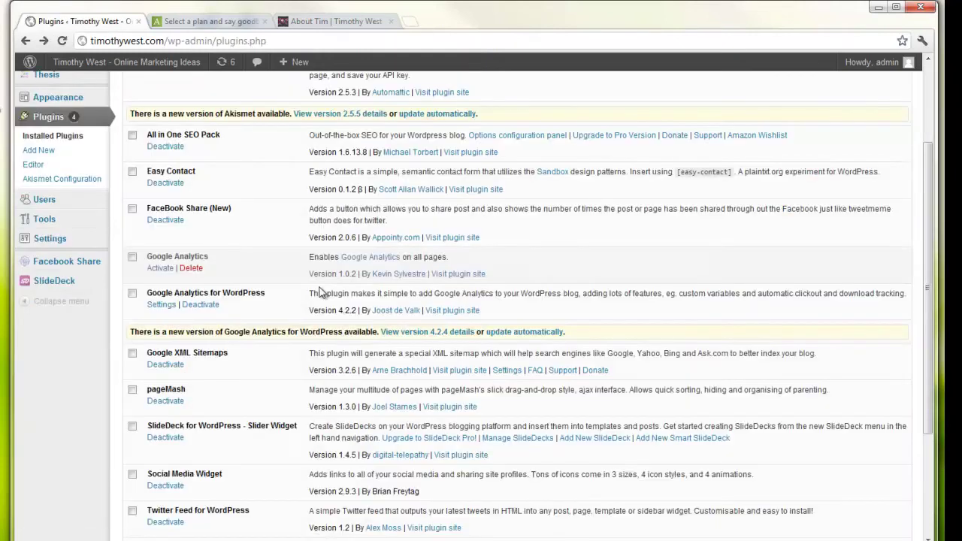
# - Highlight the All in One SEO Pack plugin's name in the installed plugins list
pyautogui.moveTo(926, 223); pyautogui.dragTo(186, 102)
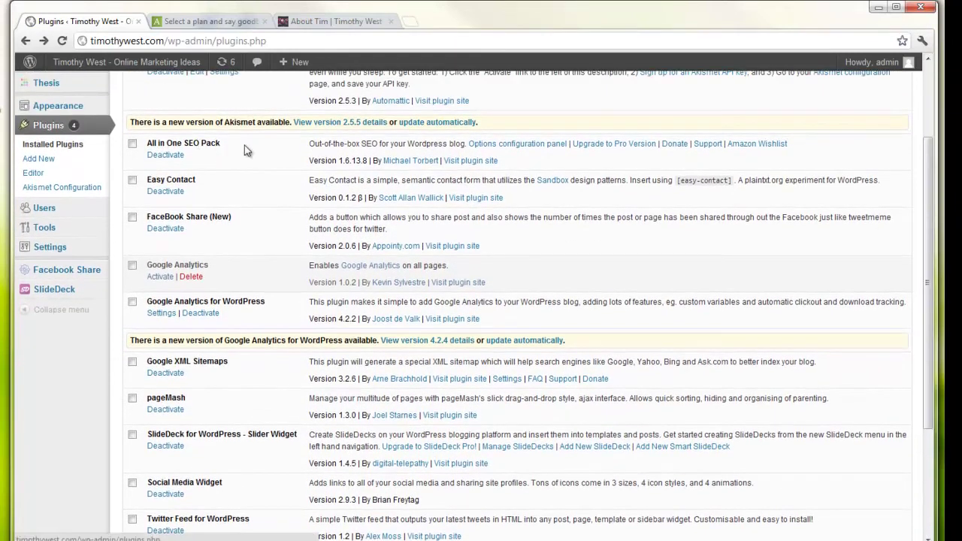
pyautogui.moveTo(220, 143); pyautogui.dragTo(146, 145)
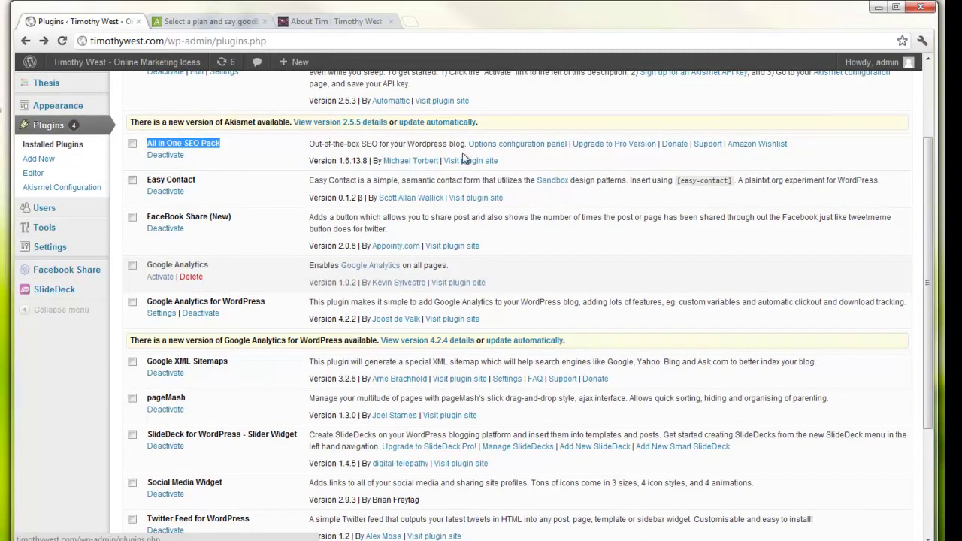
pyautogui.scroll(3, 737, 166)
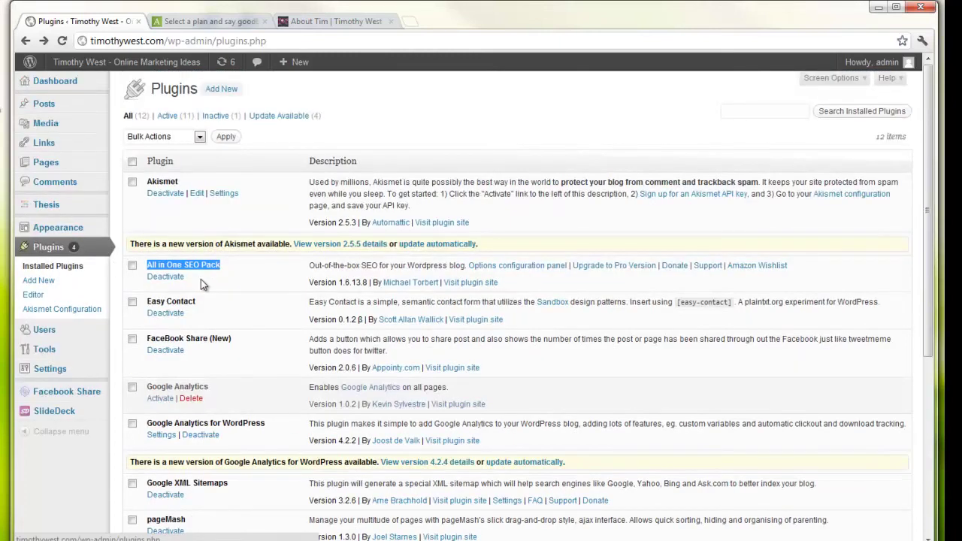
# - Open the About page for editing and examine the SEO details, placing the cursor in the Custom Title Tag field
pyautogui.moveTo(47, 111)
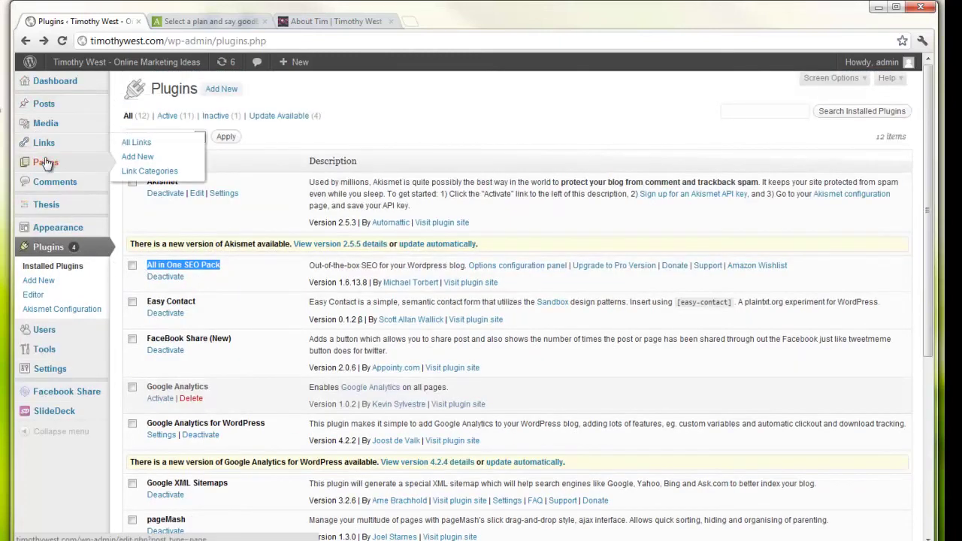
pyautogui.click(171, 159)
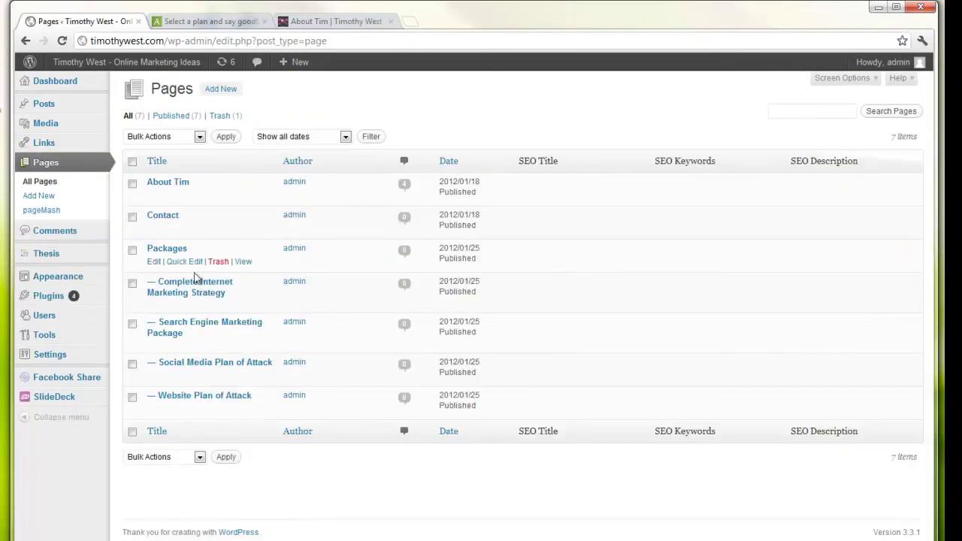
pyautogui.click(154, 185)
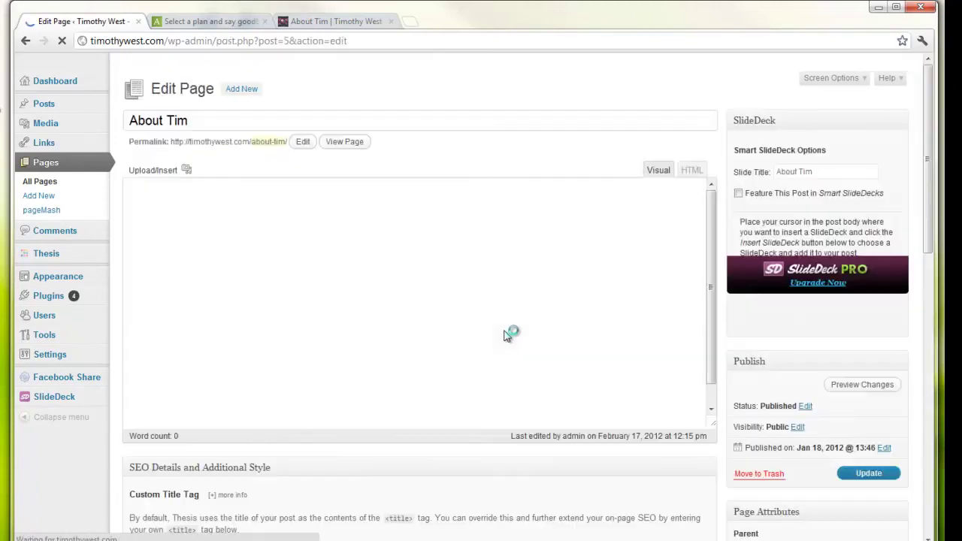
pyautogui.scroll(-4, 505, 338)
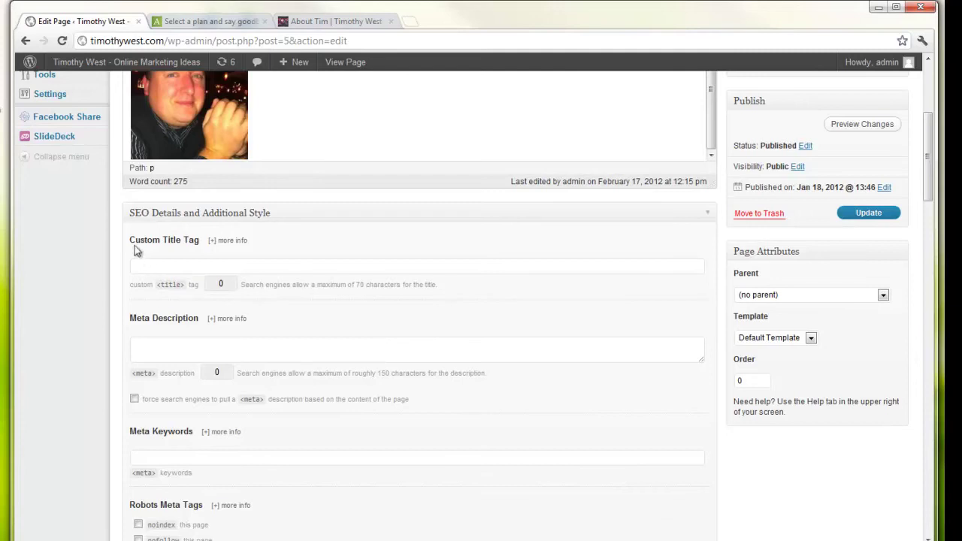
pyautogui.moveTo(127, 242); pyautogui.dragTo(205, 240)
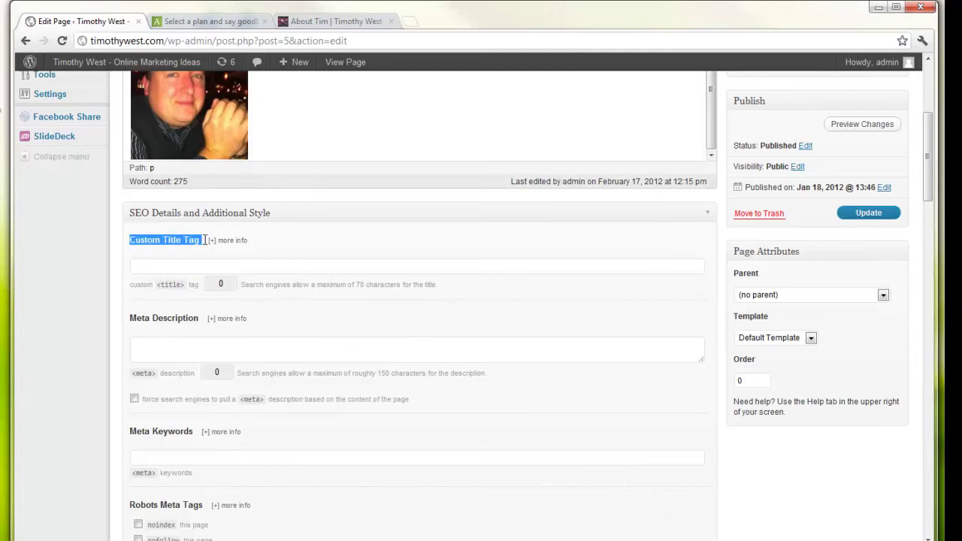
pyautogui.click(162, 266)
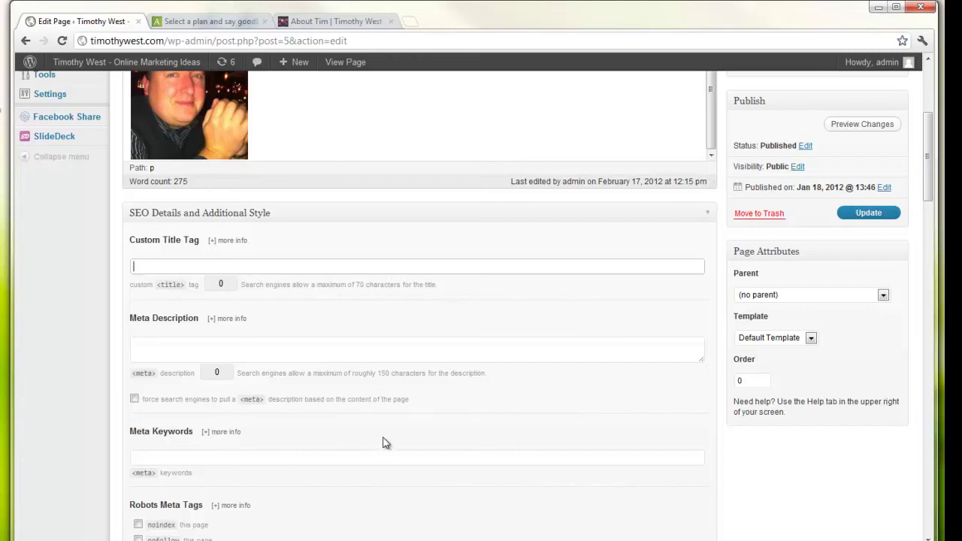
# - Delete the [easy-contact] shortcode line from the start of the About page's content
pyautogui.scroll(3, 378, 333)
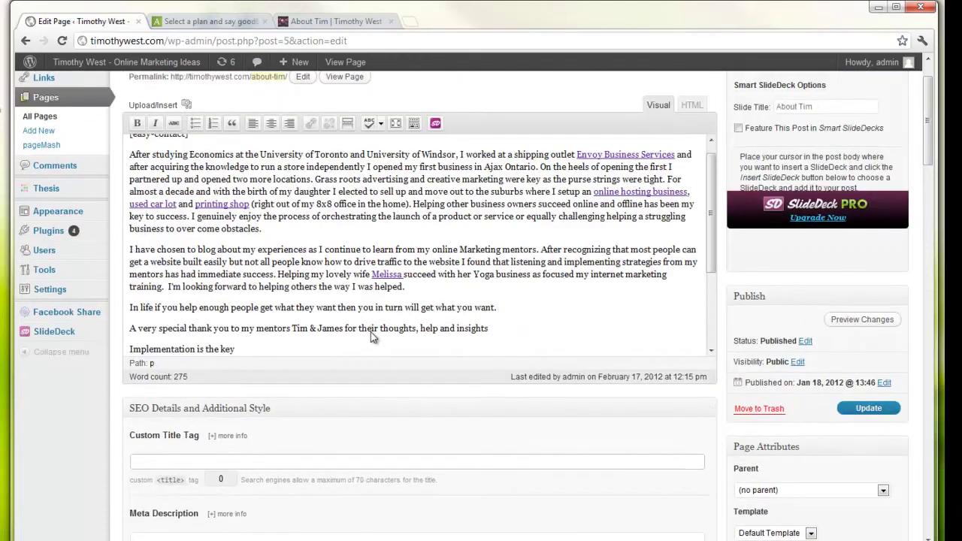
pyautogui.scroll(1, 370, 331)
pyautogui.scroll(1, 371, 338)
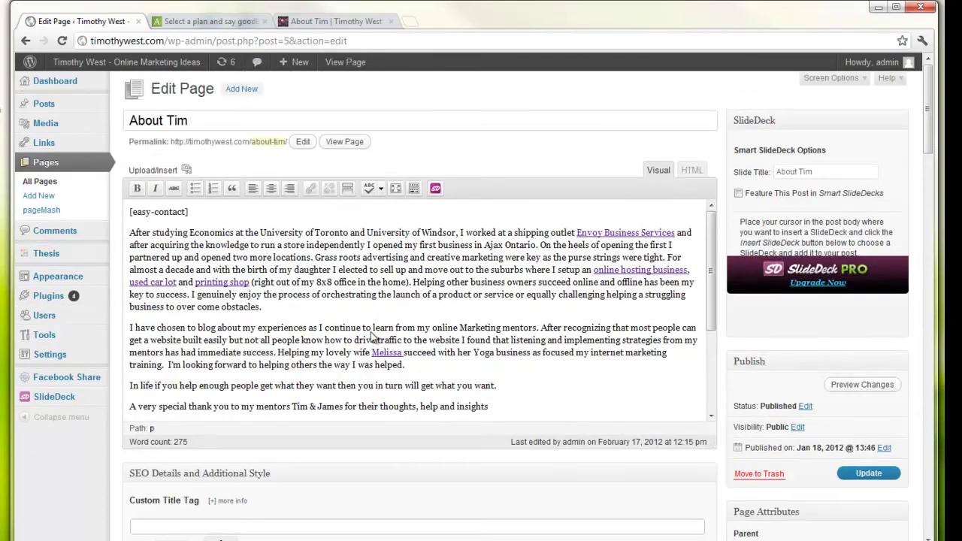
pyautogui.tripleClick(125, 211)
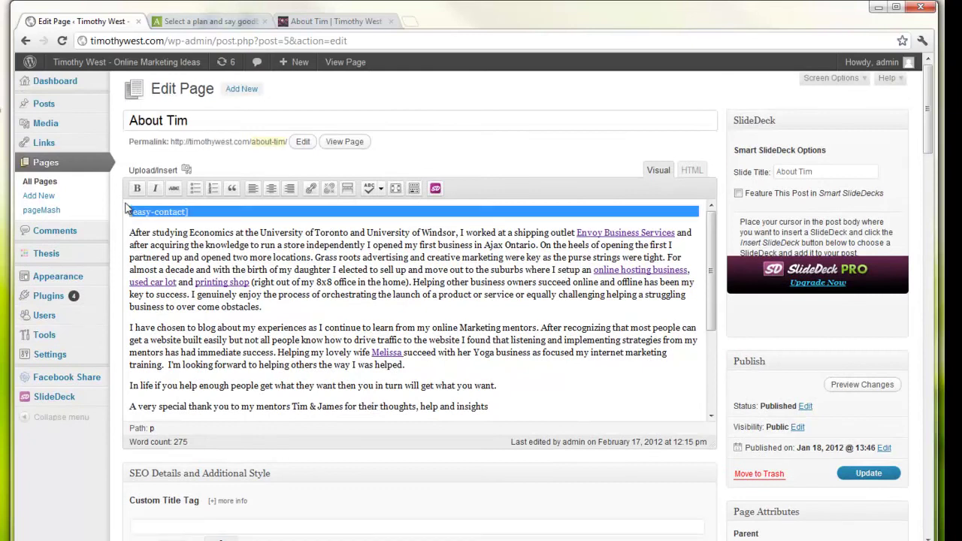
pyautogui.press('Delete')
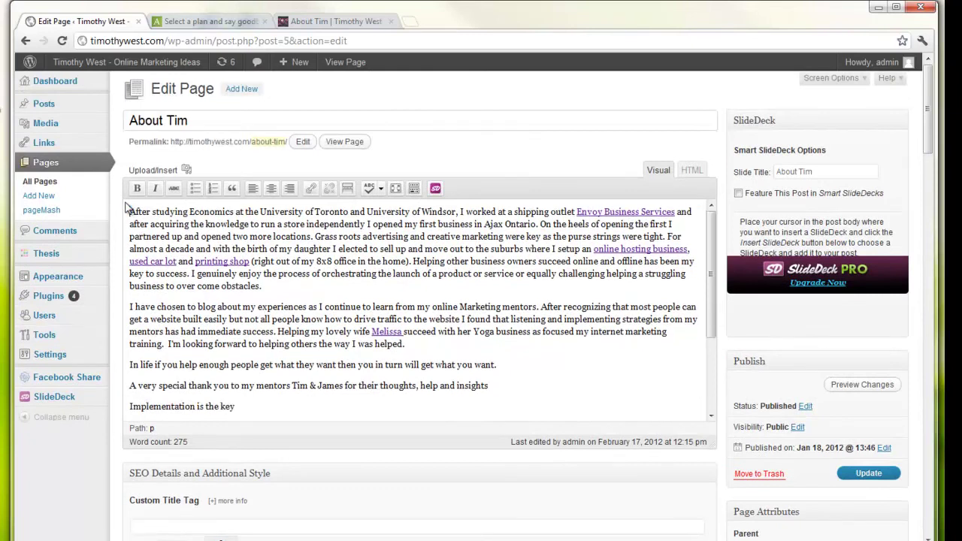
# - Update the About page to save its edited content, and return to the installed plugins list
pyautogui.click(867, 476)
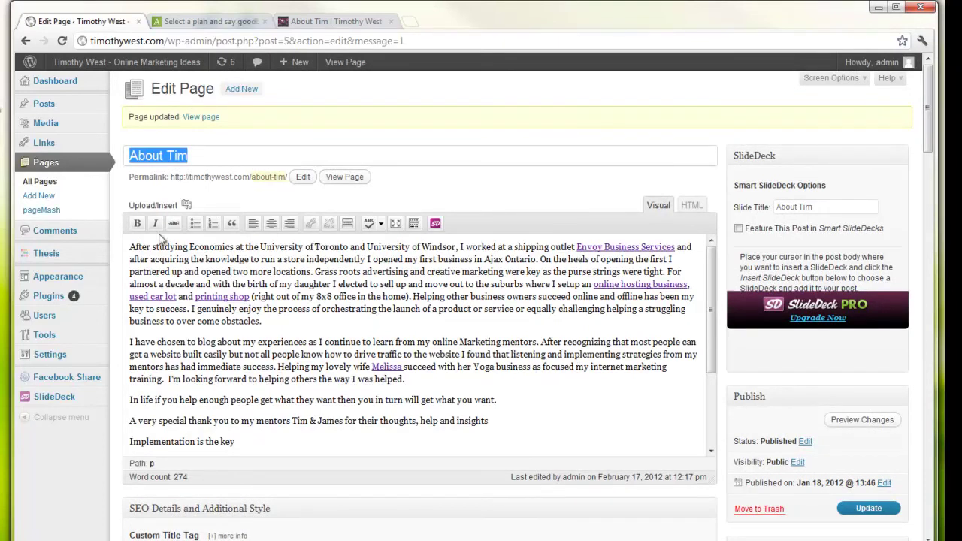
pyautogui.click(42, 297)
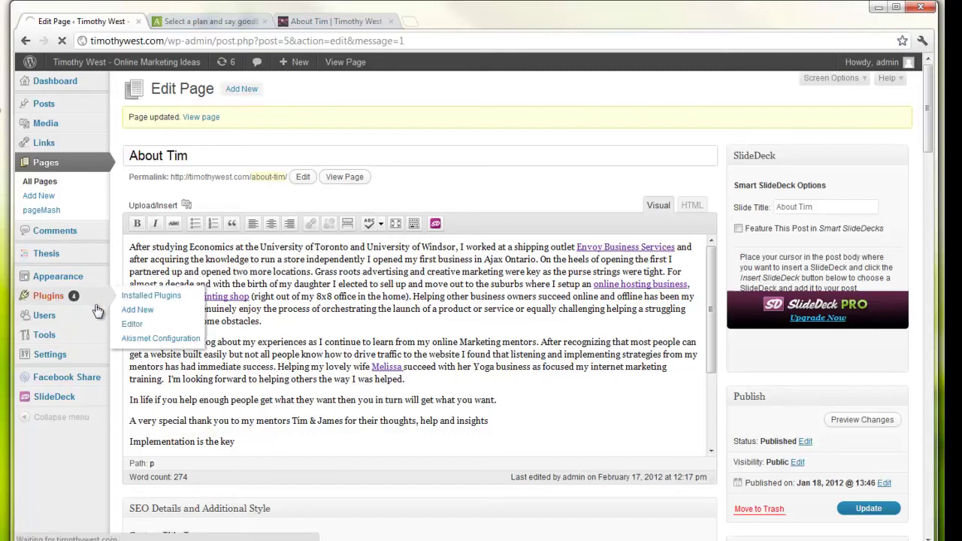
pyautogui.moveTo(97, 311)
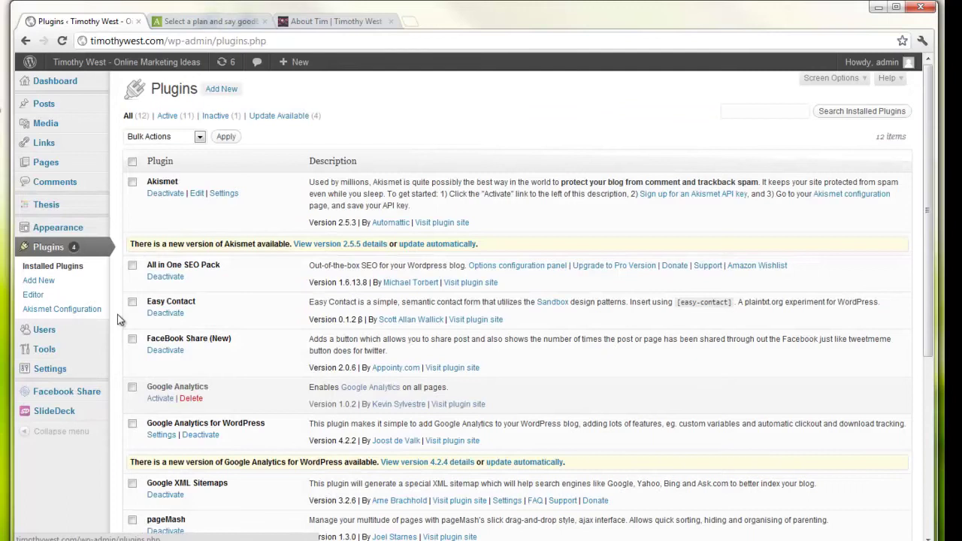
# - Find pageMash in the installed plugins list and highlight its name
pyautogui.scroll(-1, 266, 365)
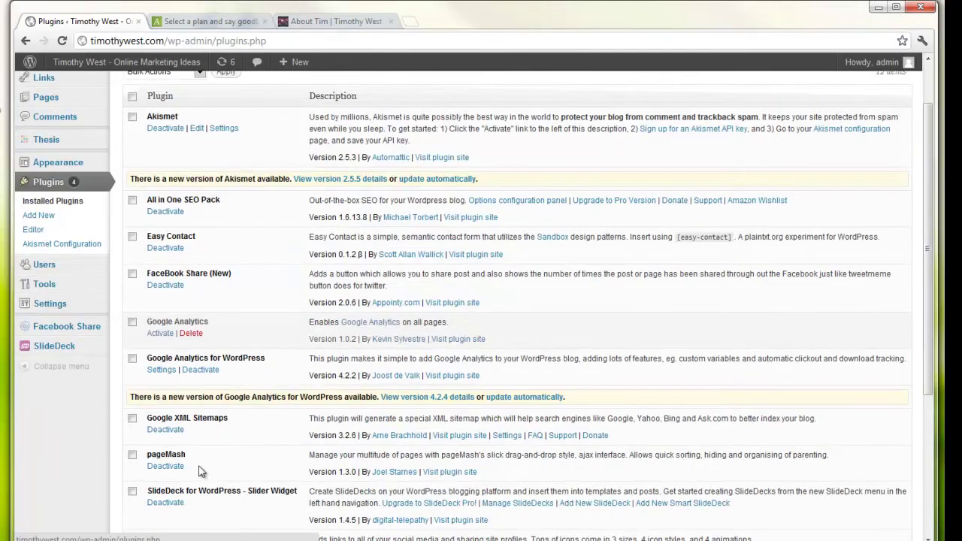
pyautogui.moveTo(200, 460); pyautogui.dragTo(148, 455)
pyautogui.scroll(2, 474, 451)
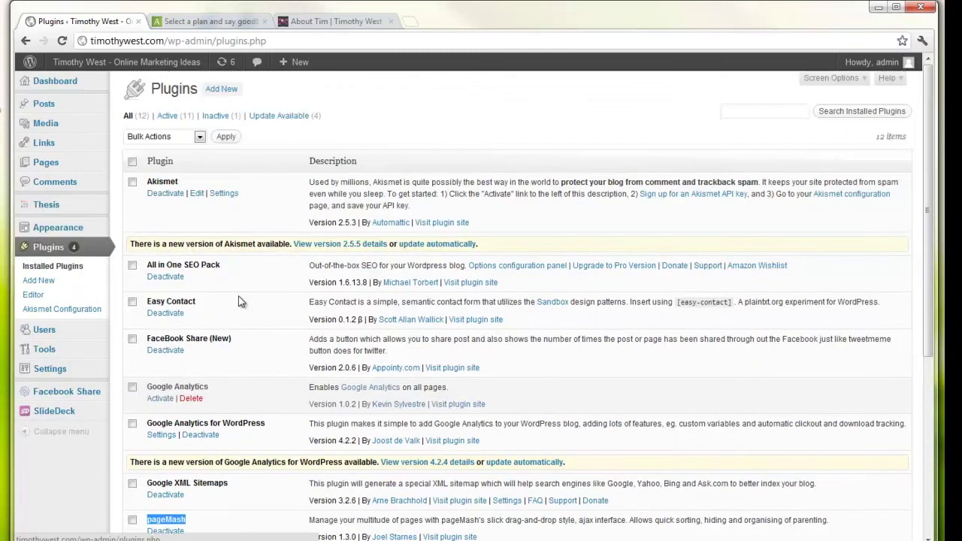
# - Open the list of all pages on the site to view their order and hierarchy
pyautogui.moveTo(45, 163)
pyautogui.click(138, 162)
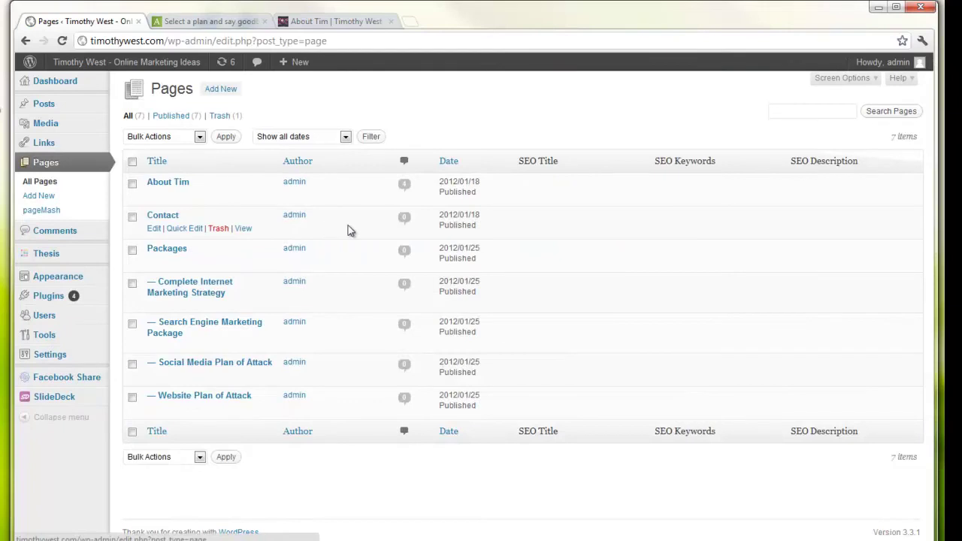
pyautogui.moveTo(348, 229)
pyautogui.mouseDown()
pyautogui.moveTo(350, 276)
pyautogui.moveTo(352, 231)
pyautogui.mouseUp()
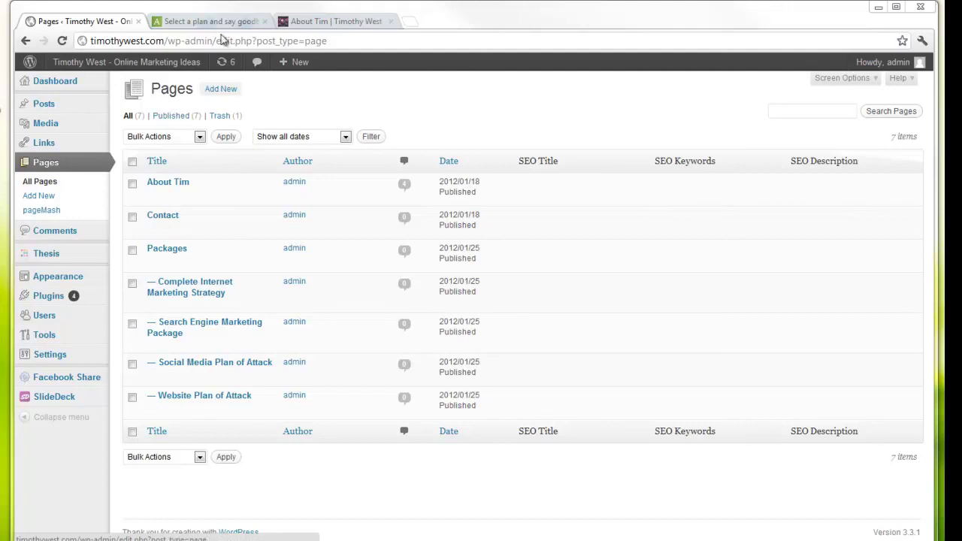
# - Switch to the live About page and reload it to check the updated content
pyautogui.click(346, 23)
pyautogui.scroll(3, 639, 251)
pyautogui.rightClick(838, 233)
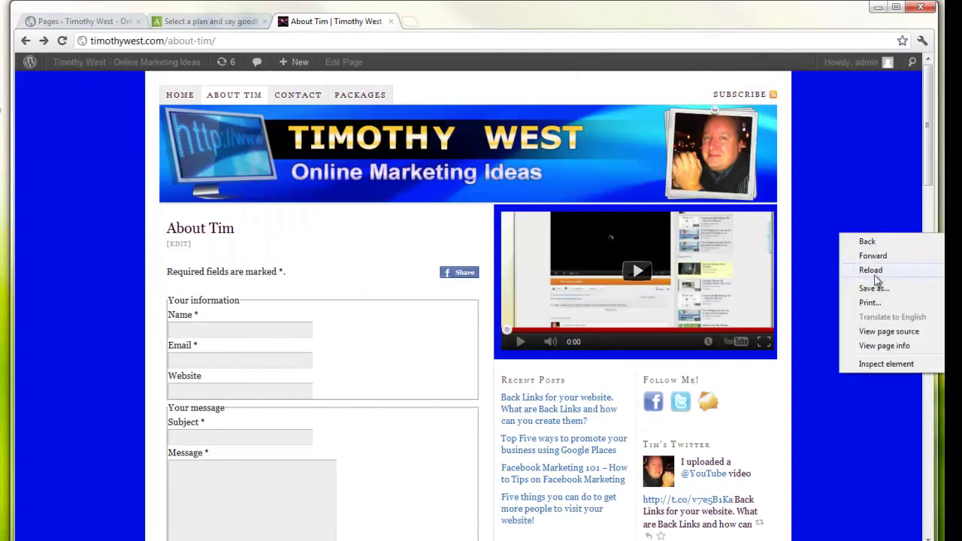
pyautogui.click(873, 268)
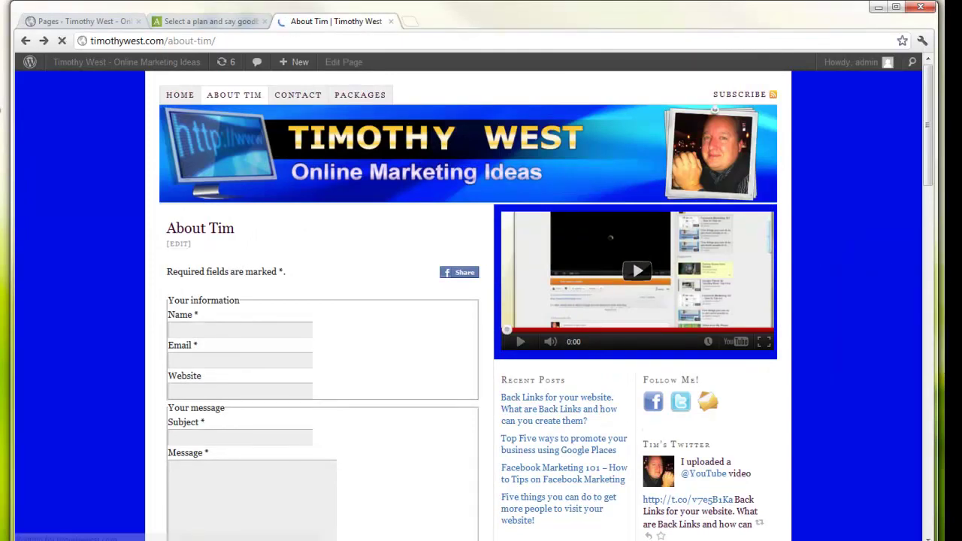